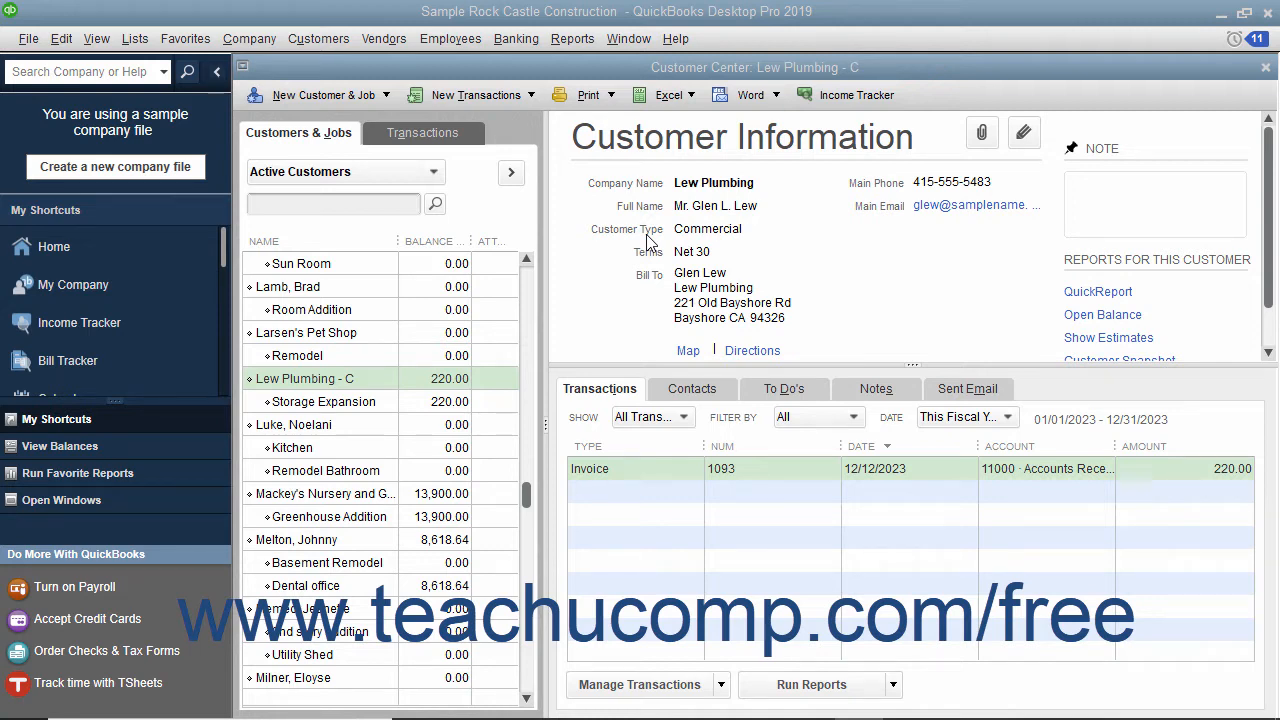
Review the personal Send Forms preferences, including the automatic Email Later option, and close the preferences.
{"action": "left_click", "coordinate": [61, 38]}
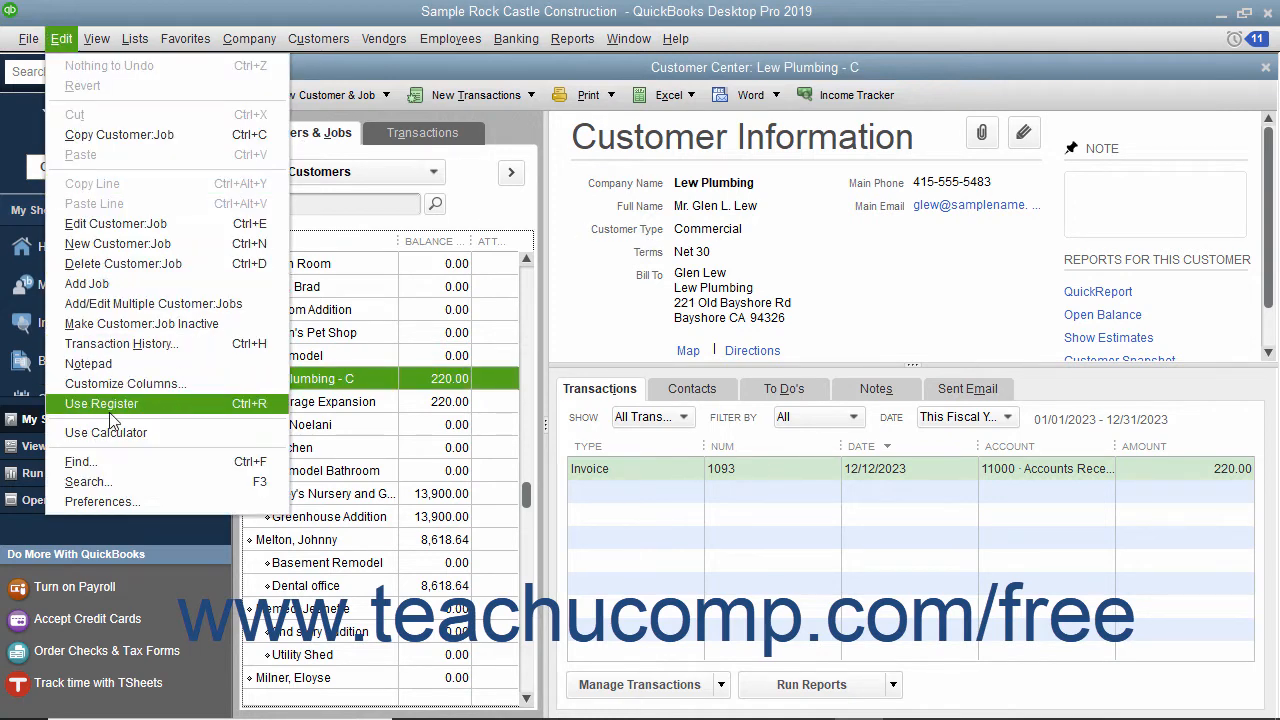
{"action": "left_click", "coordinate": [114, 502]}
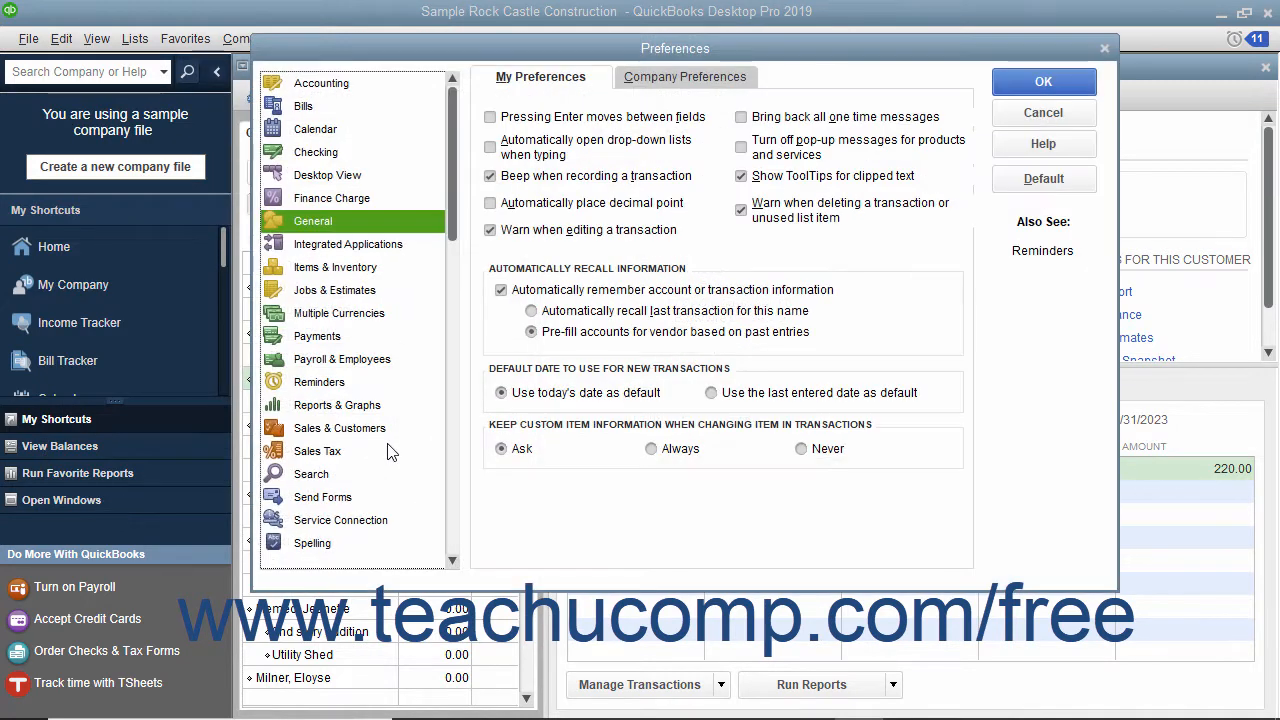
{"action": "left_click", "coordinate": [331, 500]}
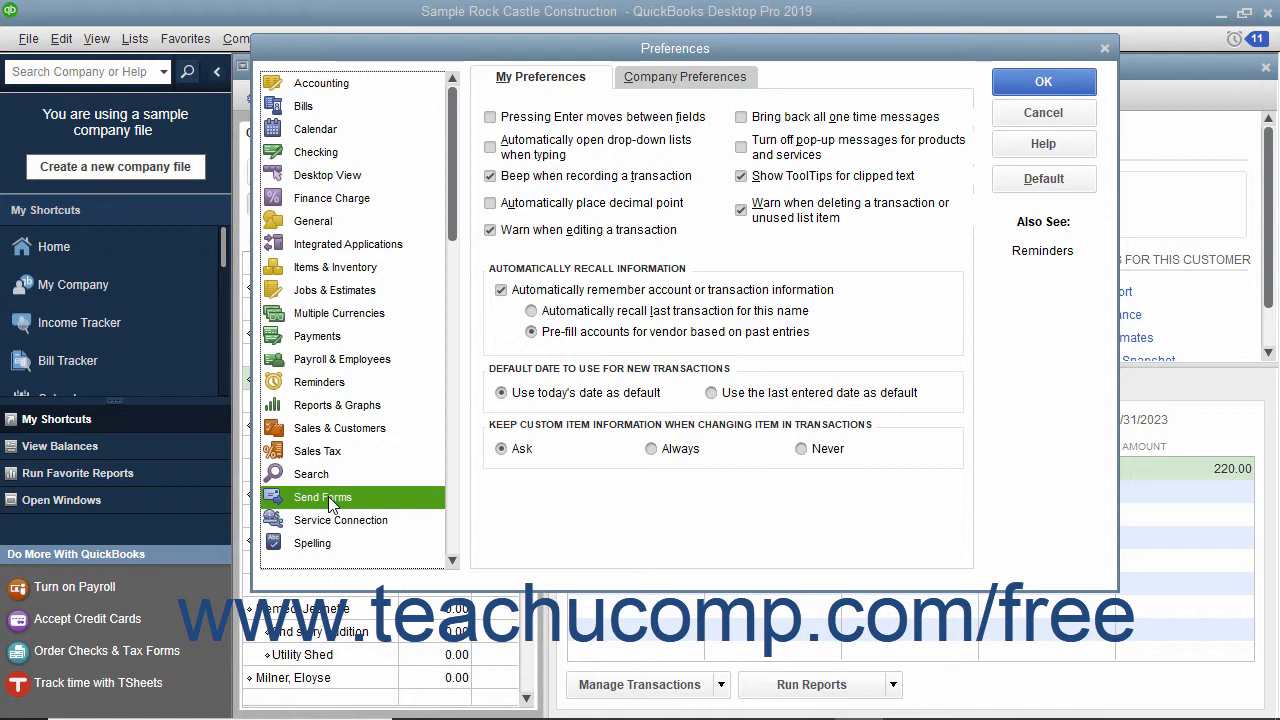
{"action": "left_click", "coordinate": [568, 84]}
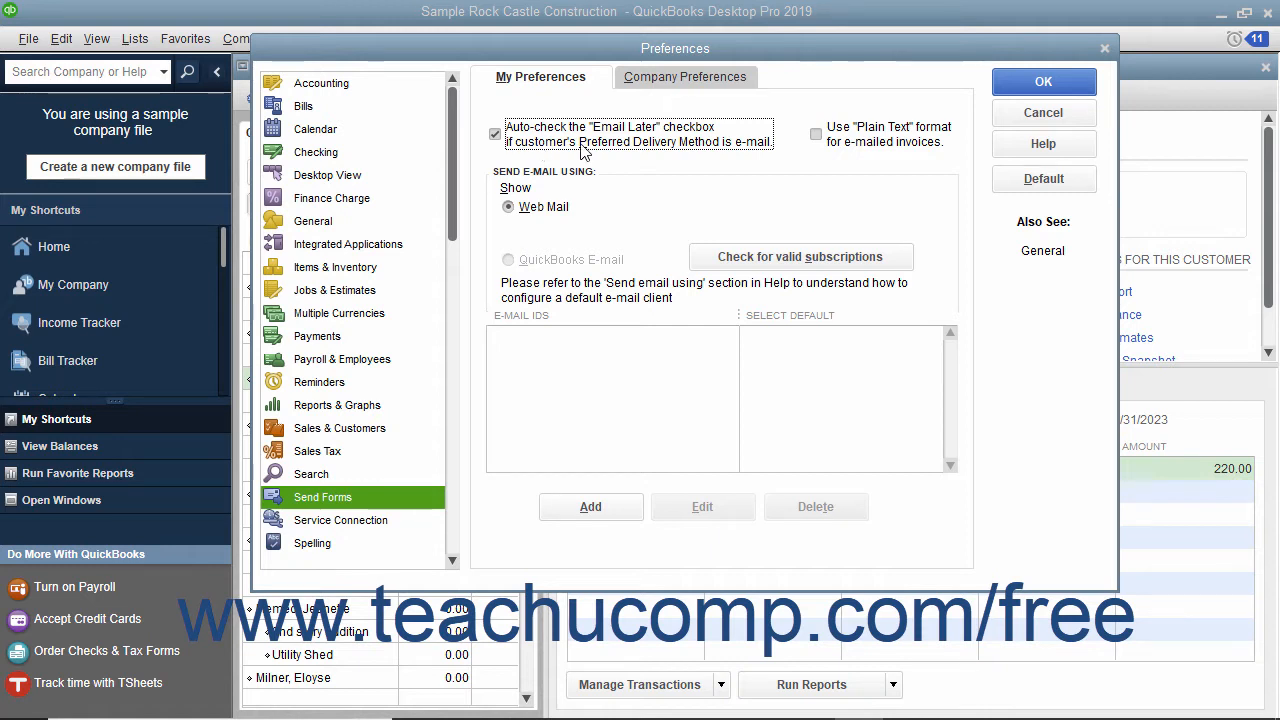
{"action": "left_click", "coordinate": [1003, 90]}
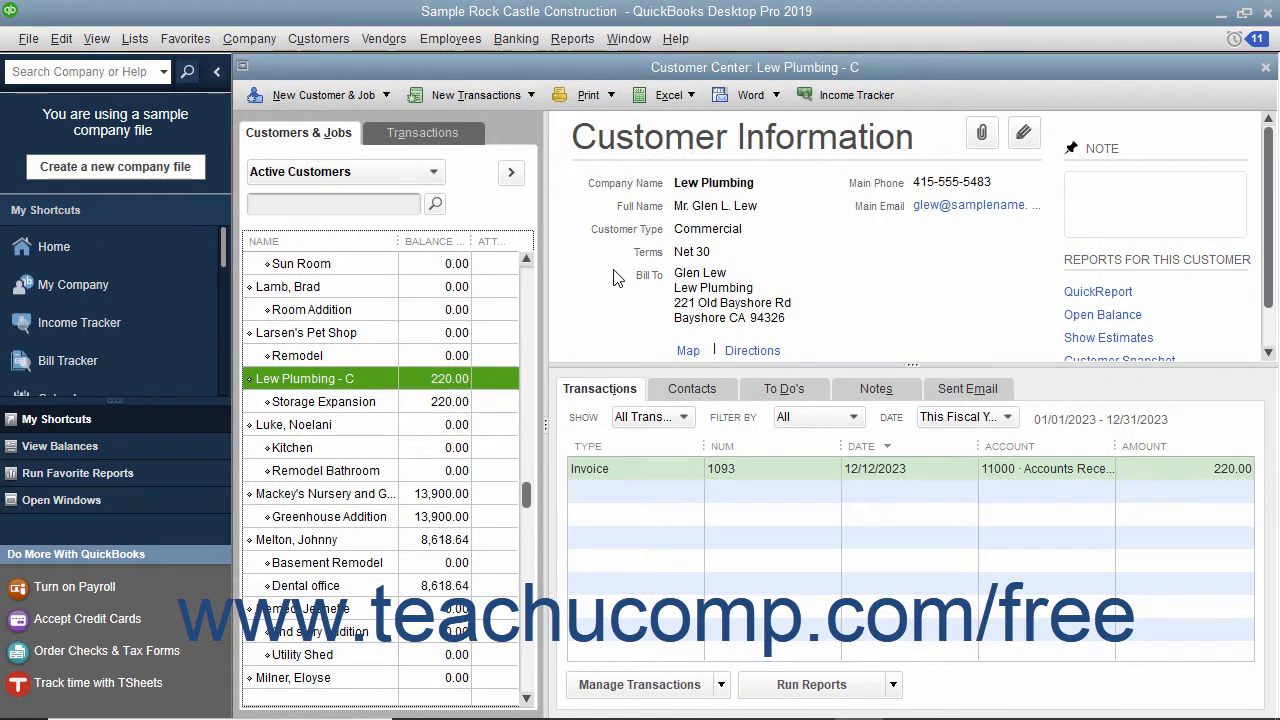
Start creating batch invoices and acknowledge the notice about customer information setup.
{"action": "left_click", "coordinate": [329, 45]}
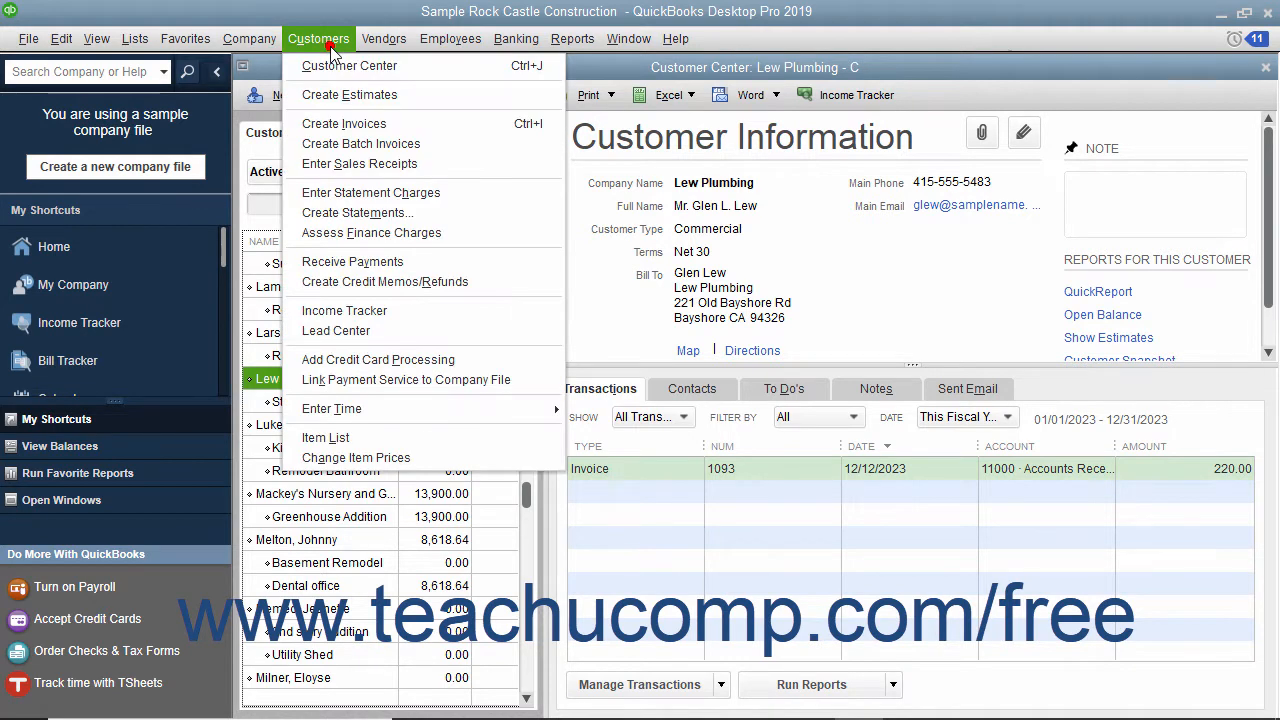
{"action": "left_click", "coordinate": [353, 146]}
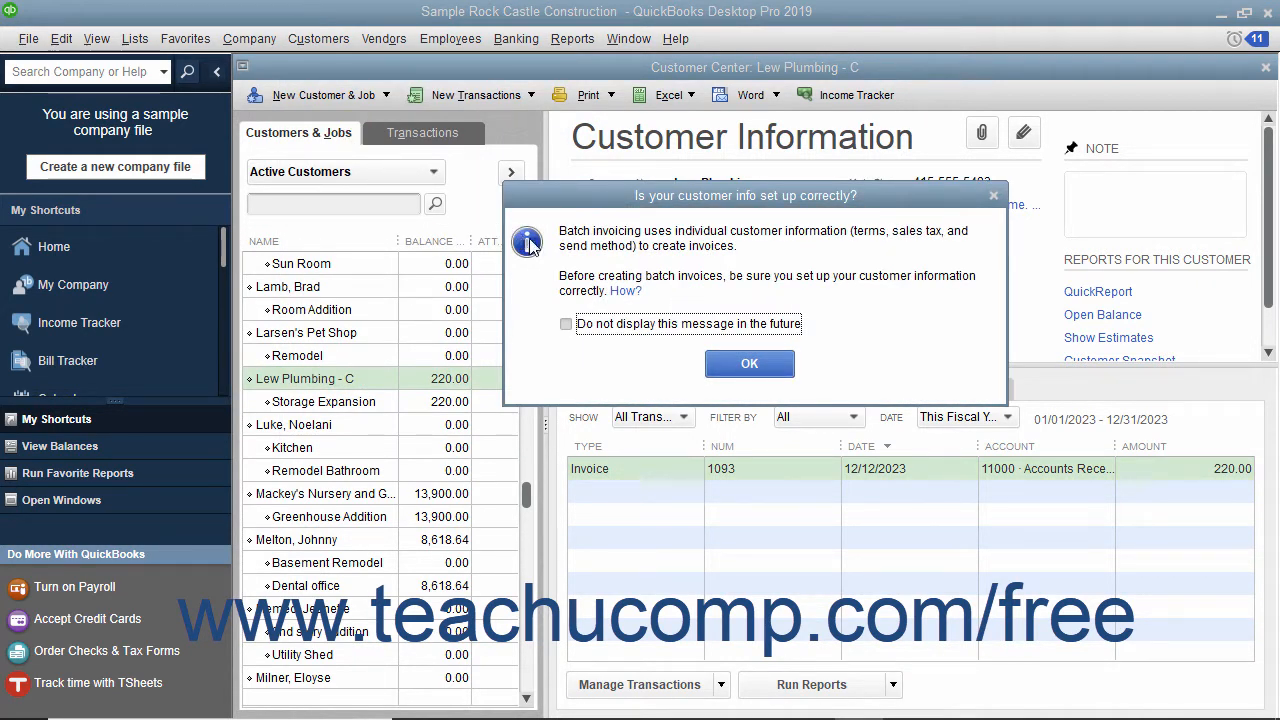
{"action": "left_click", "coordinate": [749, 364]}
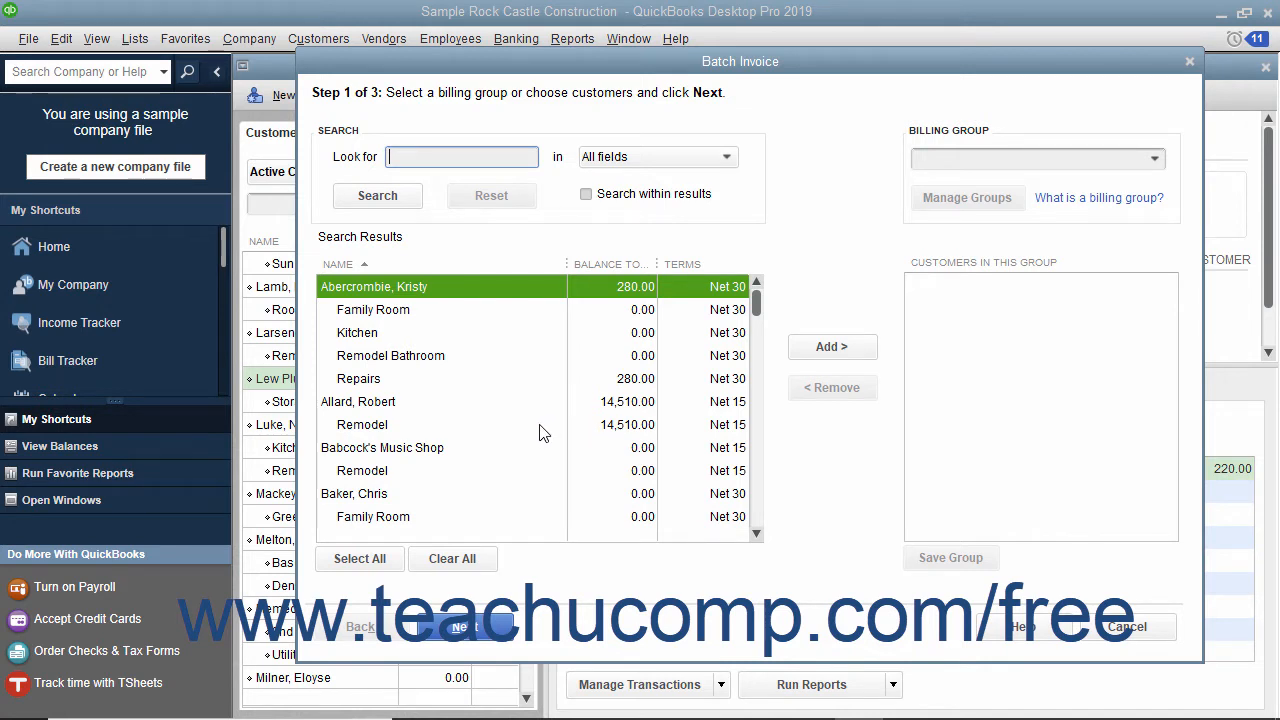
Add Babcock's Music Shop to the batch customers and create a new billing group named Commercial.
{"action": "left_click", "coordinate": [423, 447]}
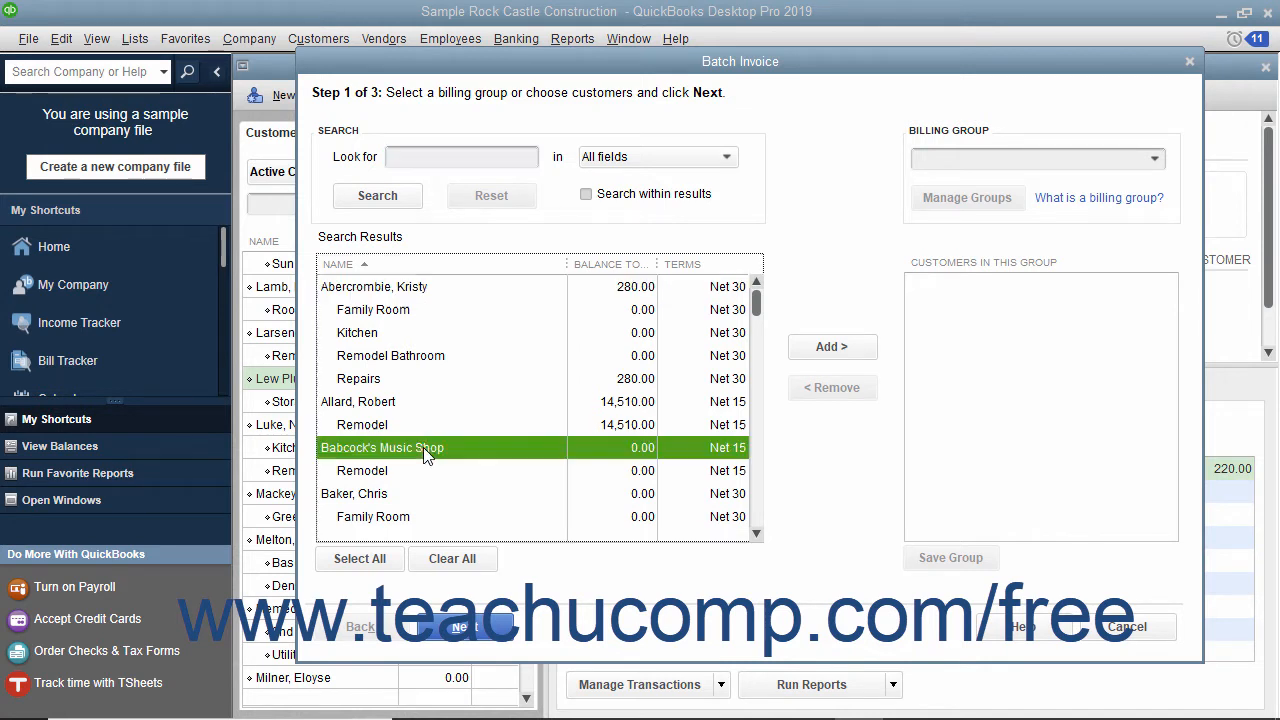
{"action": "left_click", "coordinate": [812, 350]}
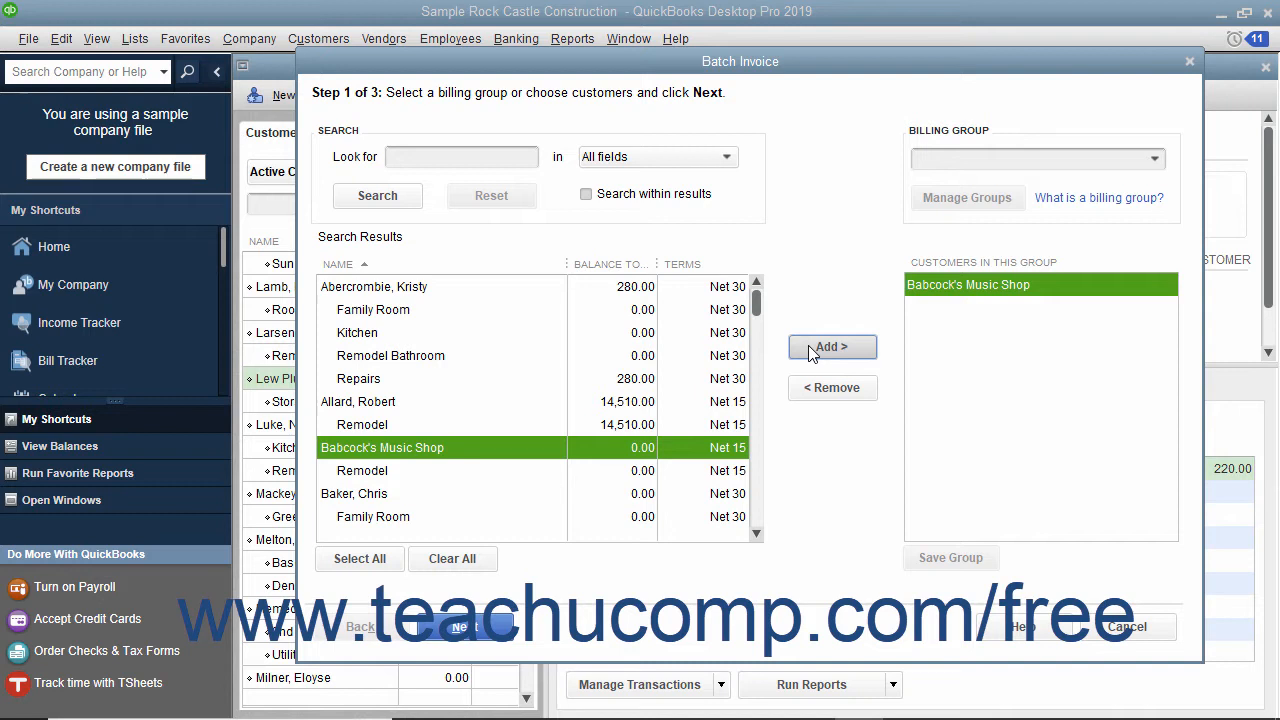
{"action": "left_click", "coordinate": [1154, 162]}
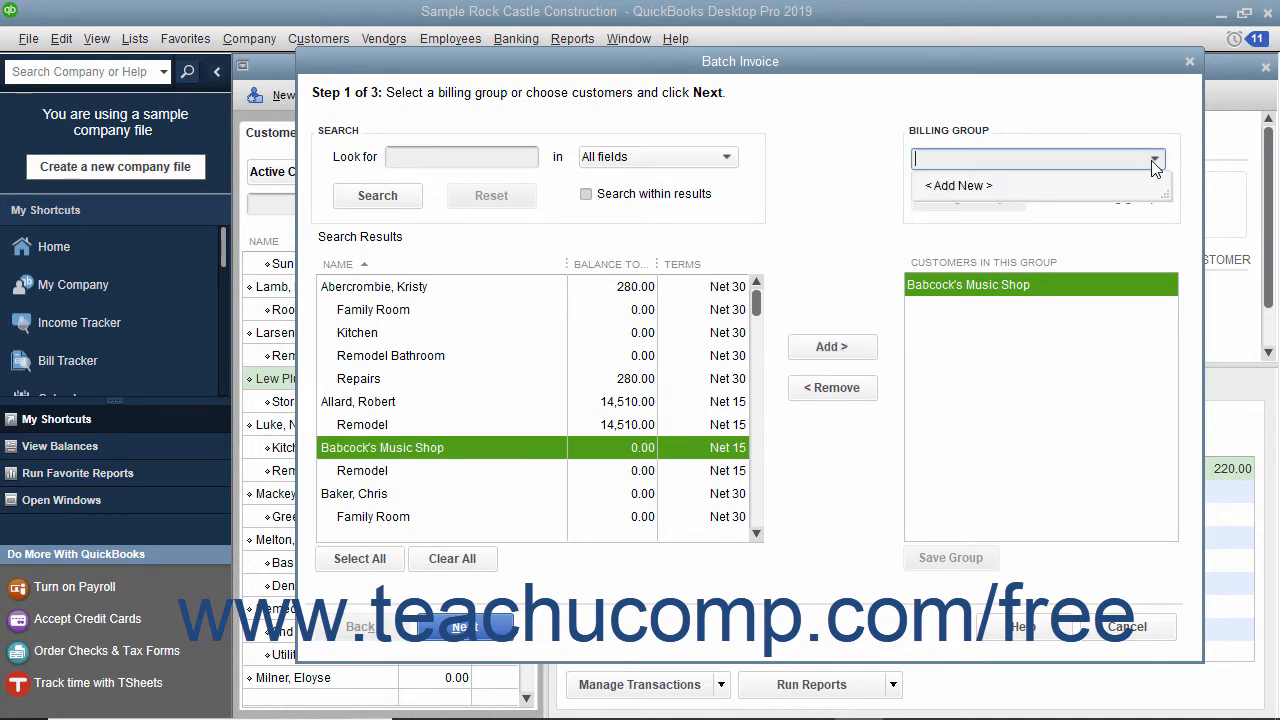
{"action": "left_click", "coordinate": [998, 187]}
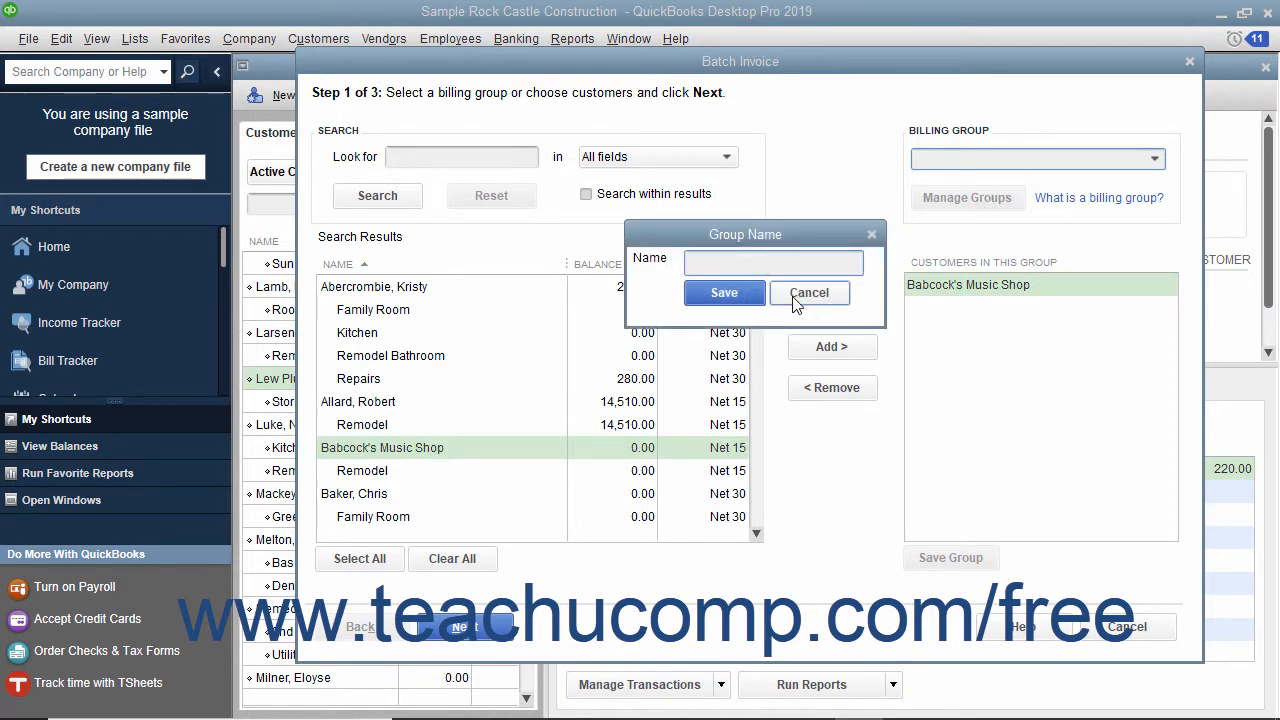
{"action": "type", "text": "Commercial"}
{"action": "left_click", "coordinate": [730, 293]}
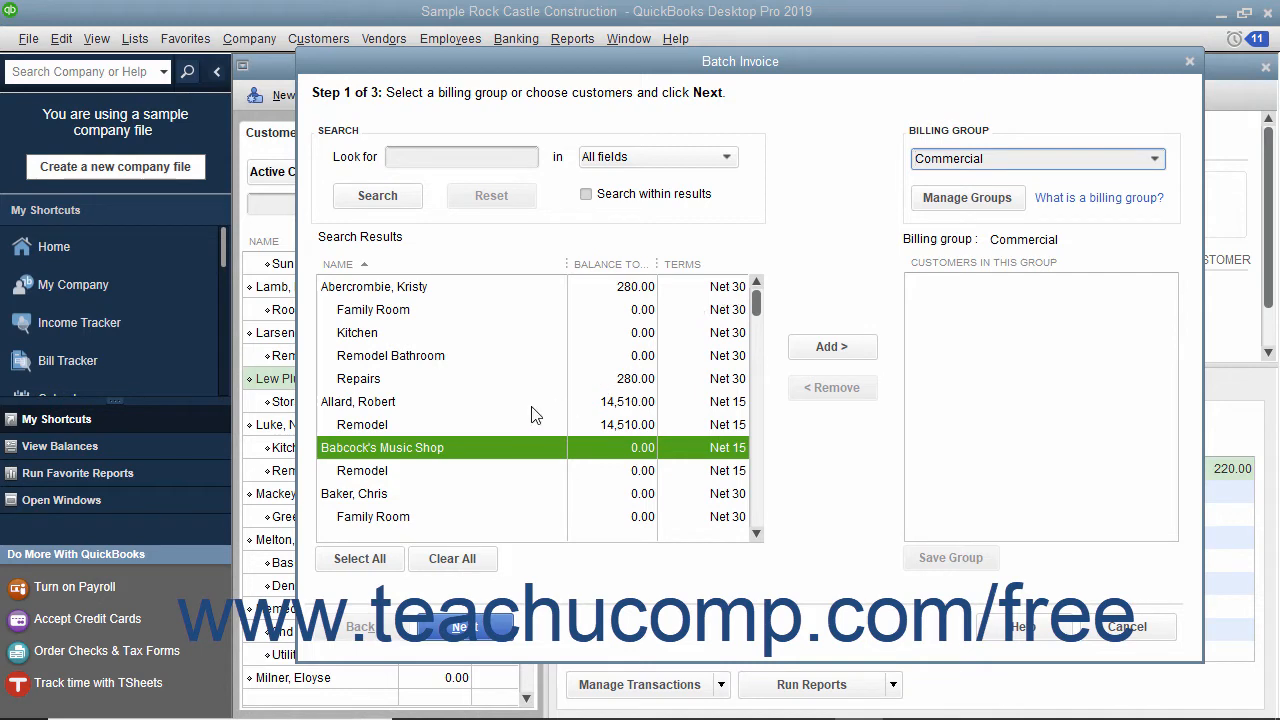
Add Lew Plumbing - C and Reyes Properties - C to the Commercial billing group and save the group.
{"action": "scroll", "coordinate": [530, 421], "scroll_direction": "down", "scroll_amount": 1}
{"action": "scroll", "coordinate": [530, 421], "scroll_direction": "down", "scroll_amount": 12}
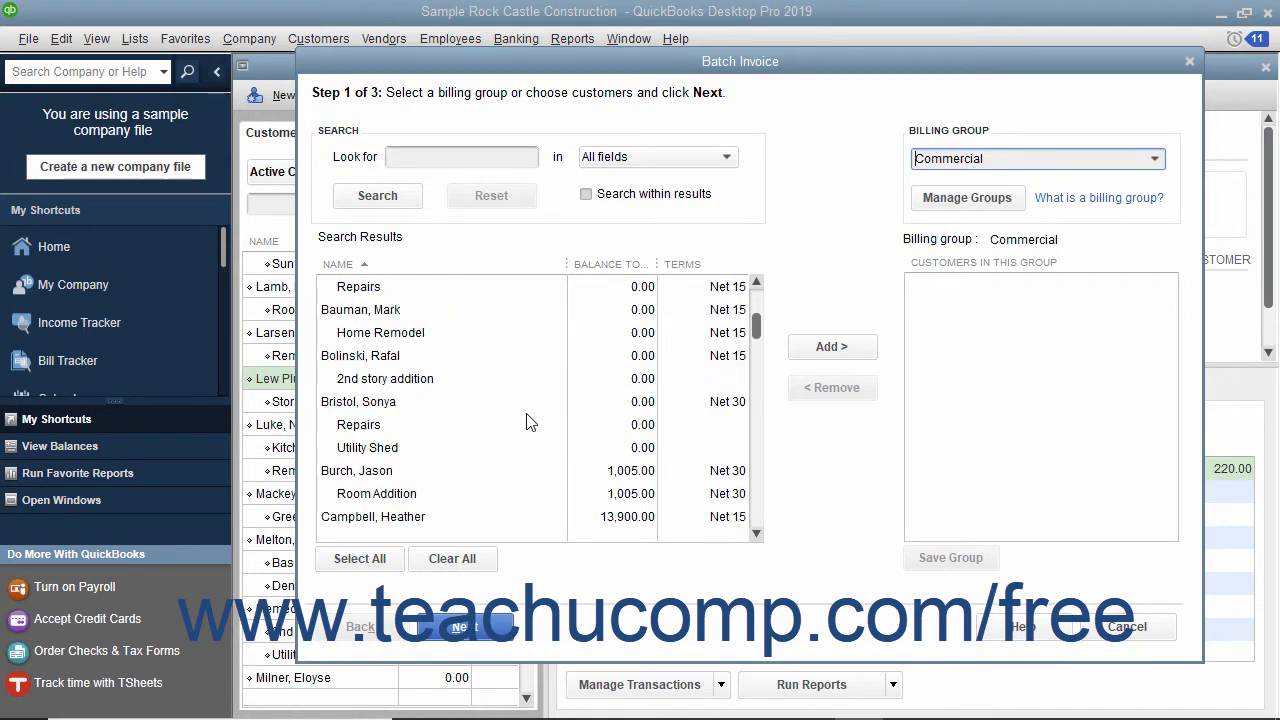
{"action": "scroll", "coordinate": [530, 421], "scroll_direction": "down", "scroll_amount": 5}
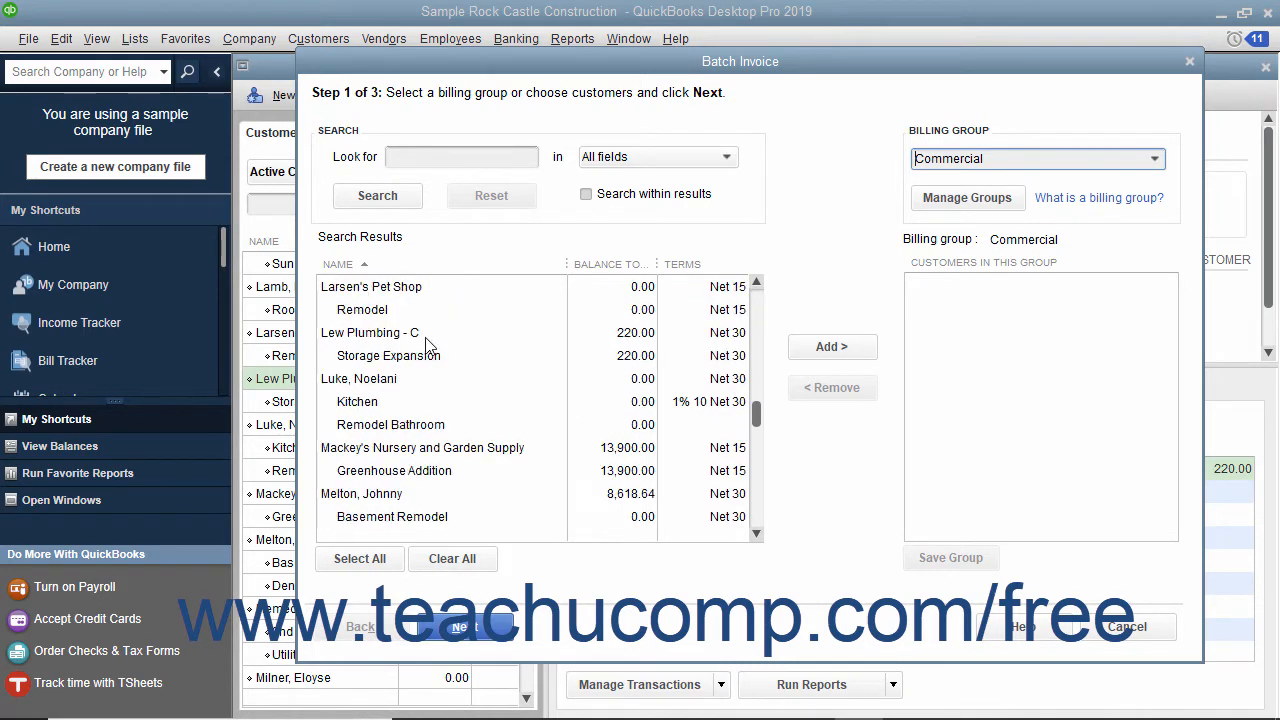
{"action": "left_click", "coordinate": [416, 332]}
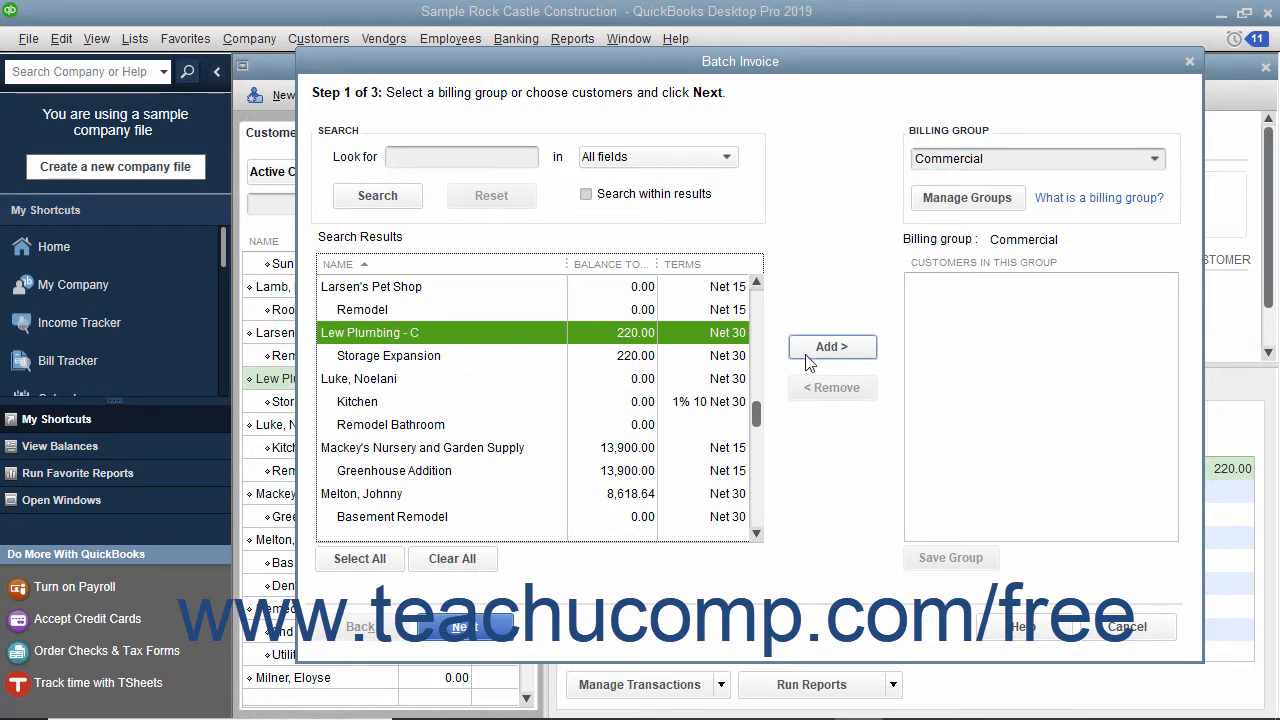
{"action": "left_click", "coordinate": [807, 352]}
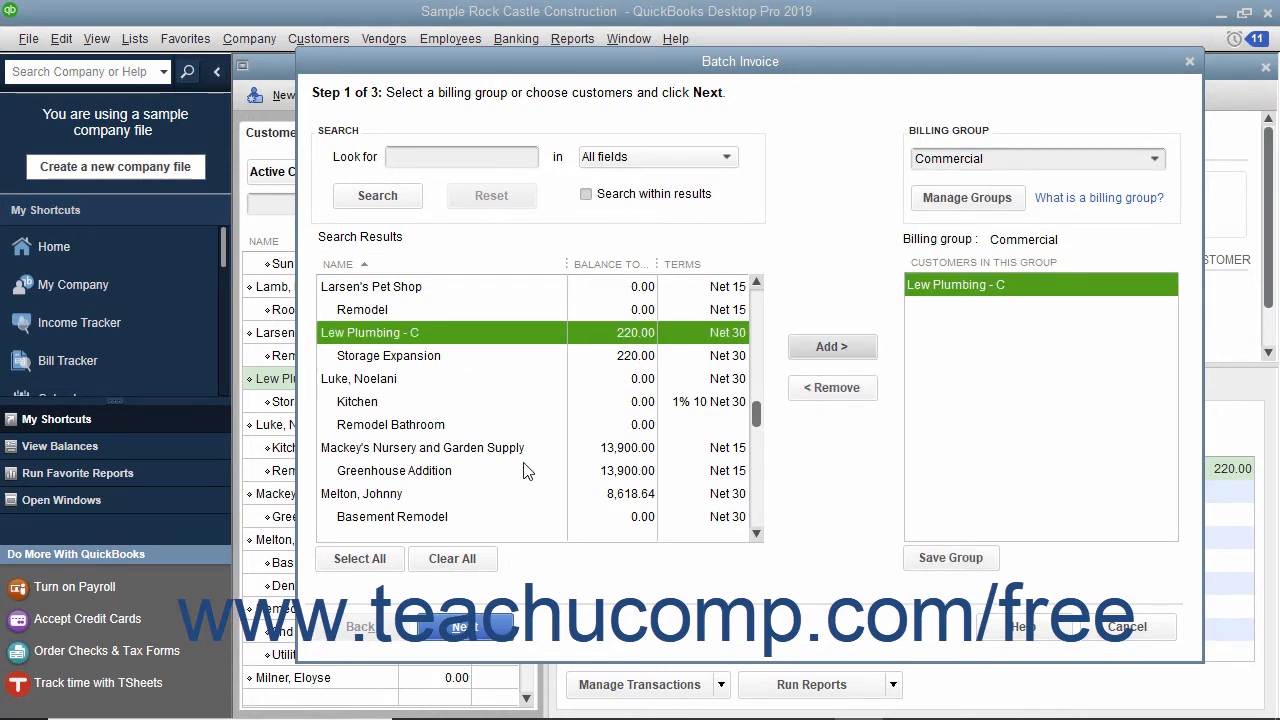
{"action": "scroll", "coordinate": [443, 390], "scroll_direction": "down", "scroll_amount": 9}
{"action": "left_click", "coordinate": [408, 494]}
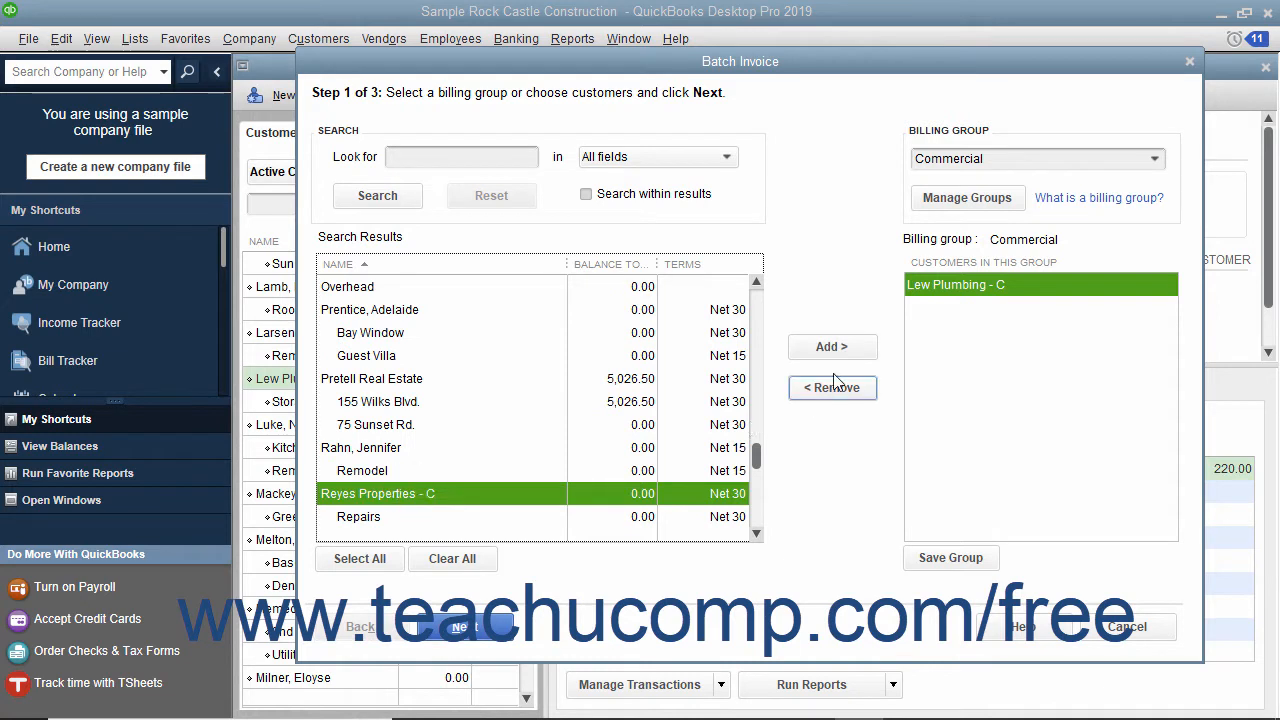
{"action": "left_click", "coordinate": [828, 346]}
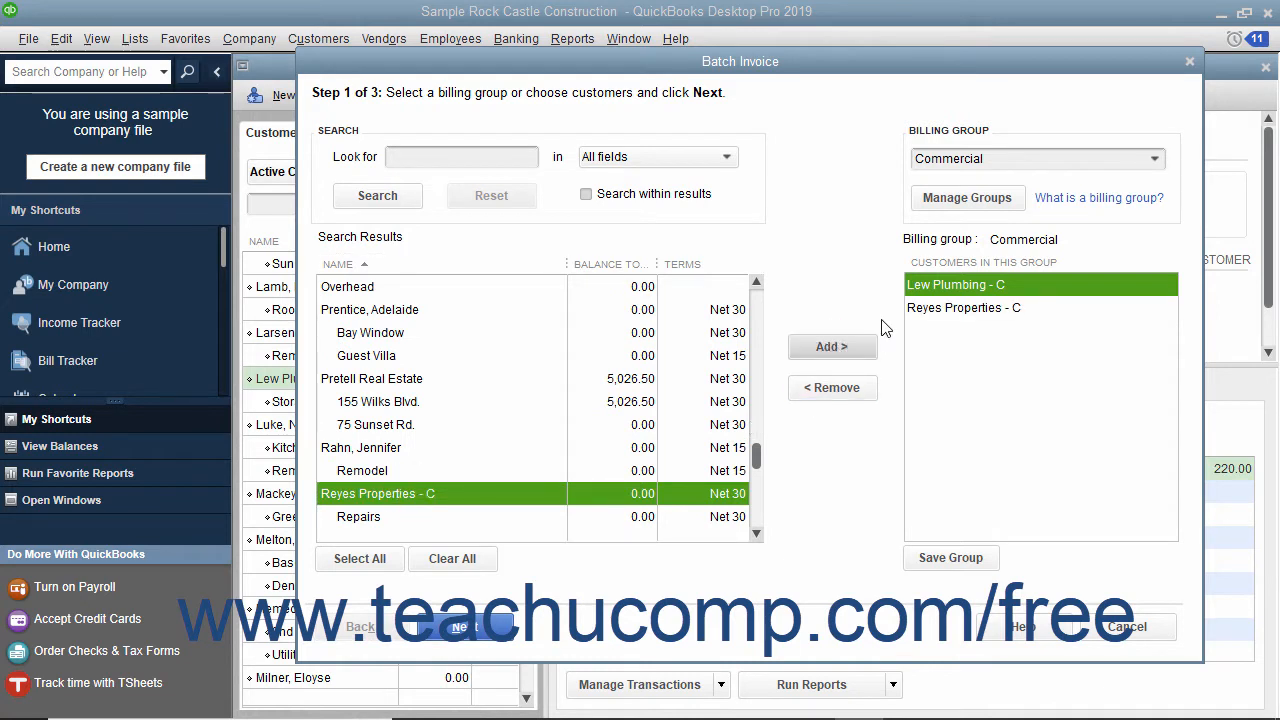
{"action": "left_click", "coordinate": [947, 557]}
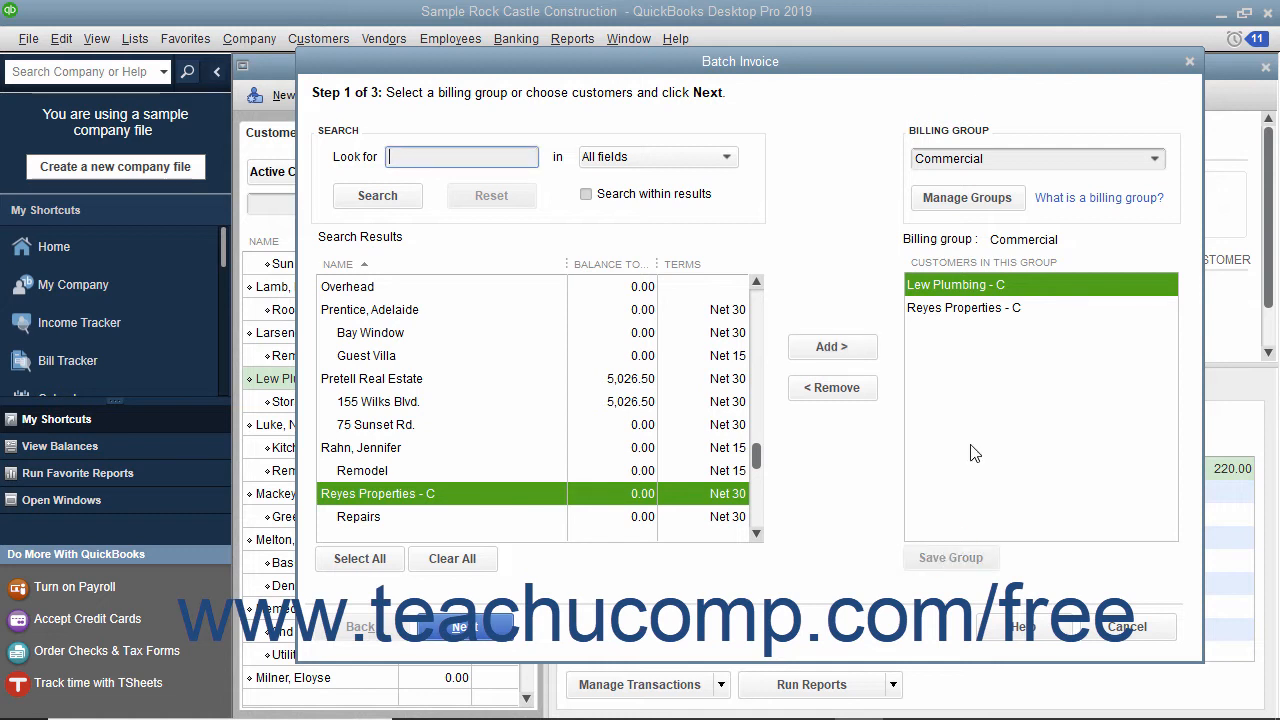
In the Commercial billing group, remove Lew Plumbing - C, add it back and save the group.
{"action": "left_click", "coordinate": [1155, 162]}
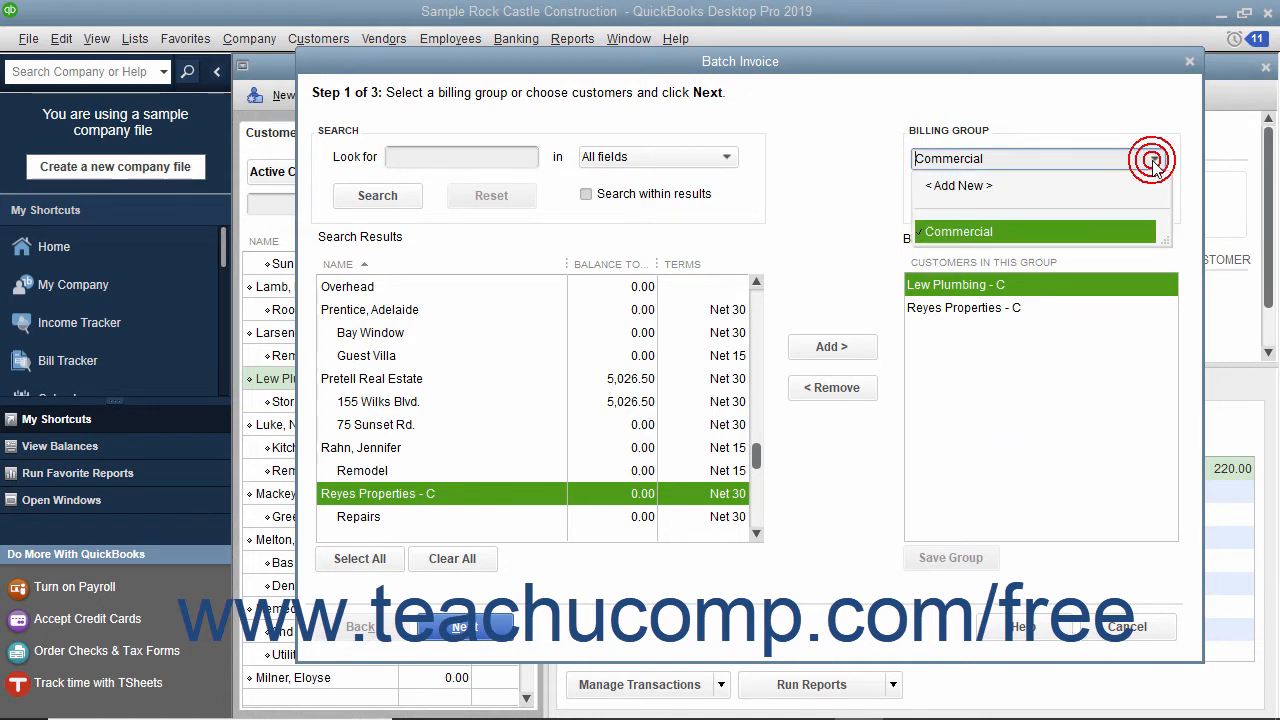
{"action": "left_click", "coordinate": [1001, 234]}
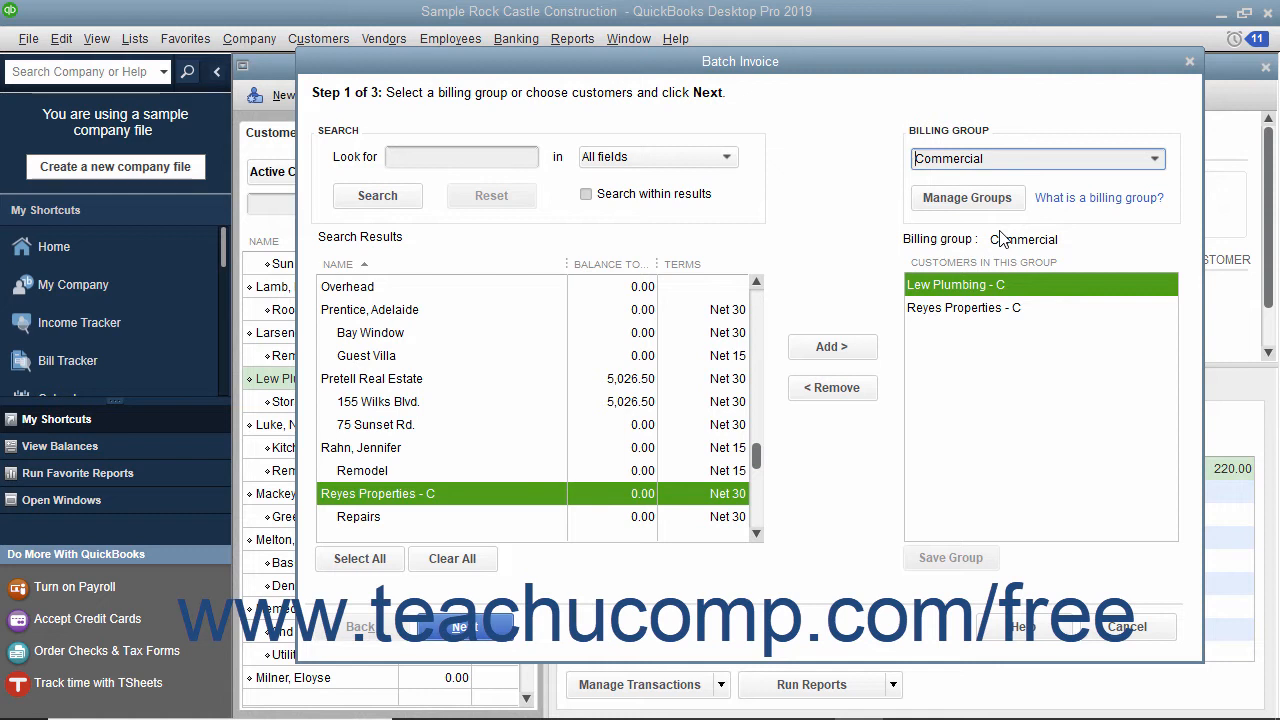
{"action": "left_click", "coordinate": [832, 388]}
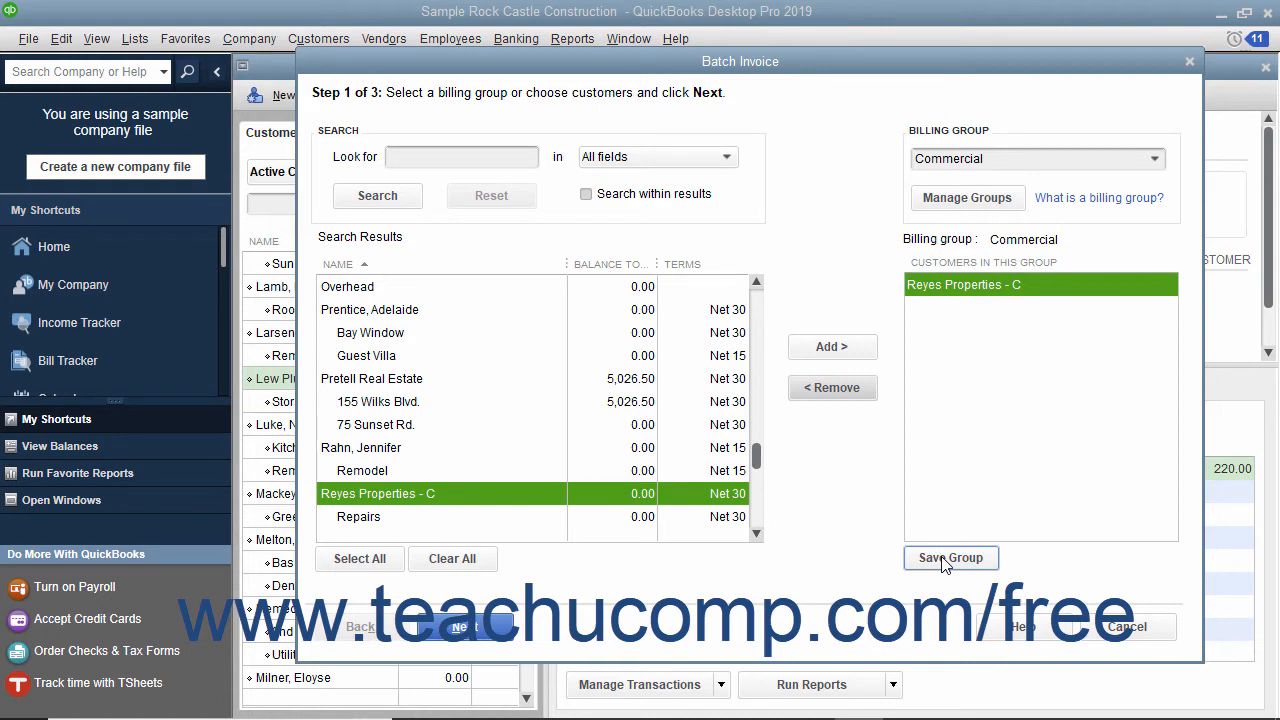
{"action": "scroll", "coordinate": [720, 434], "scroll_direction": "up", "scroll_amount": 7}
{"action": "left_click", "coordinate": [400, 334]}
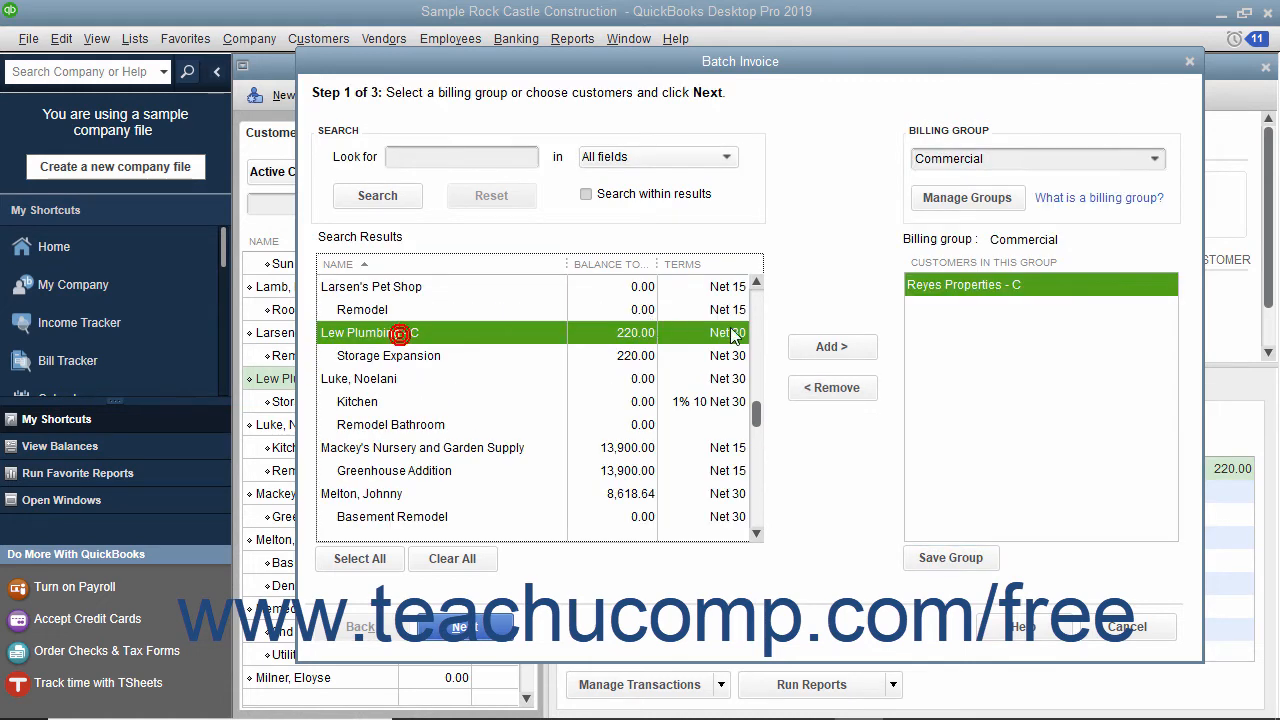
{"action": "left_click", "coordinate": [832, 346]}
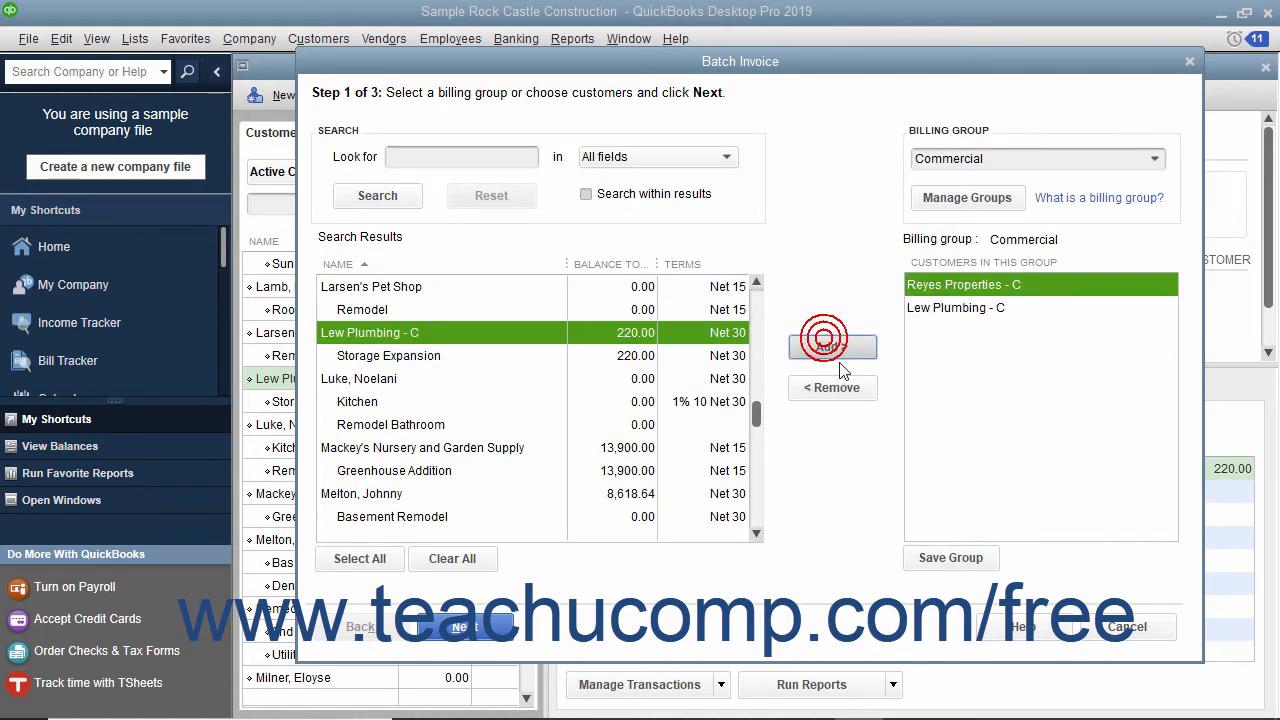
{"action": "left_click", "coordinate": [940, 558]}
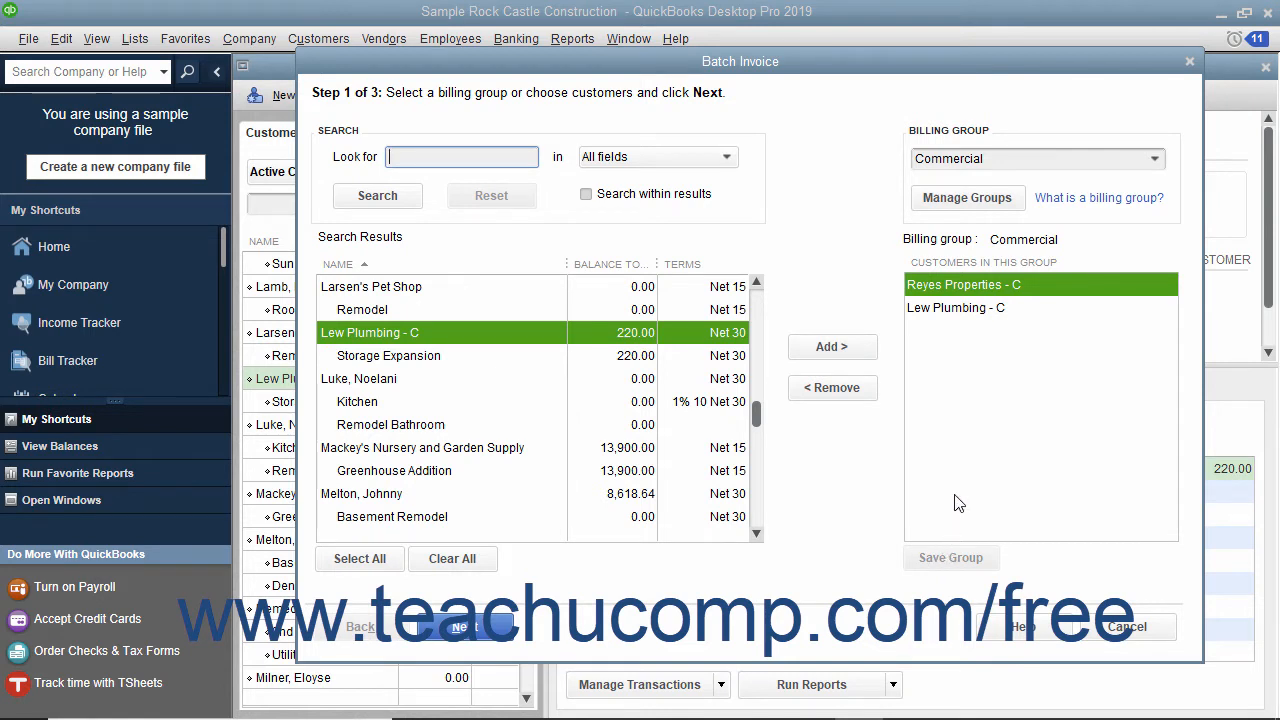
Rename the Commercial billing group to Commercial Customers and save the new name.
{"action": "left_click", "coordinate": [966, 198]}
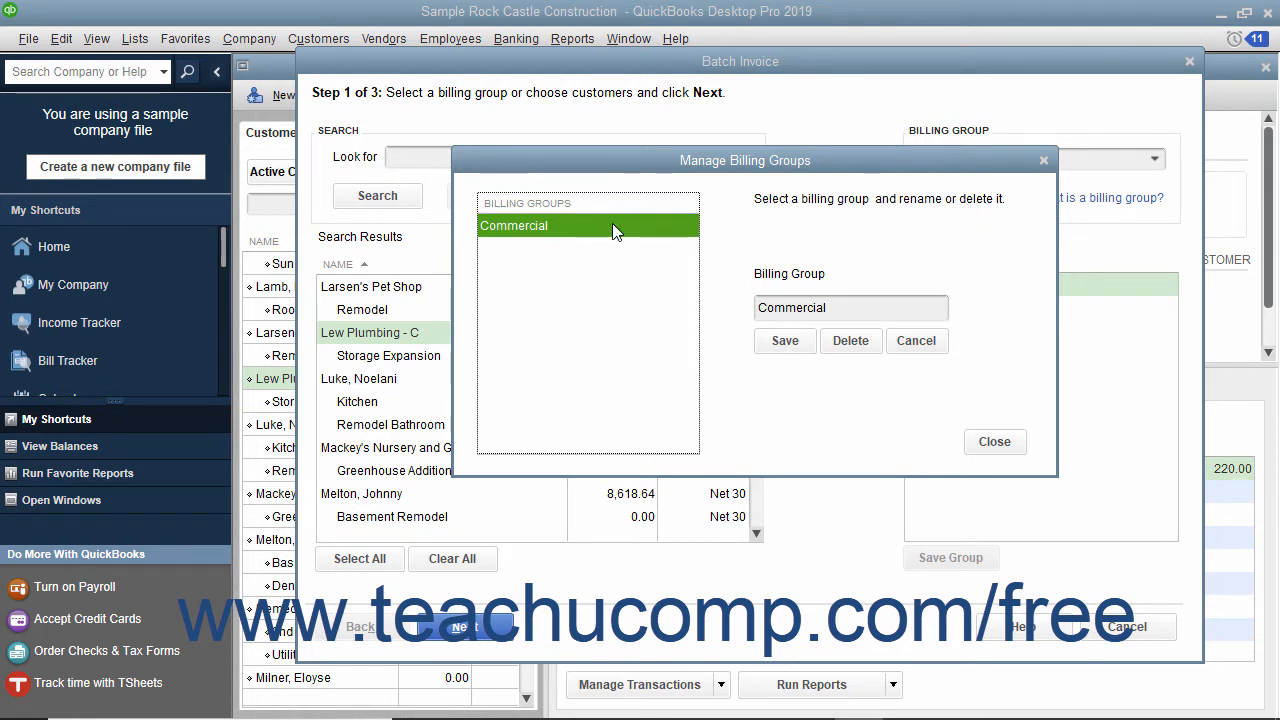
{"action": "left_click", "coordinate": [844, 308]}
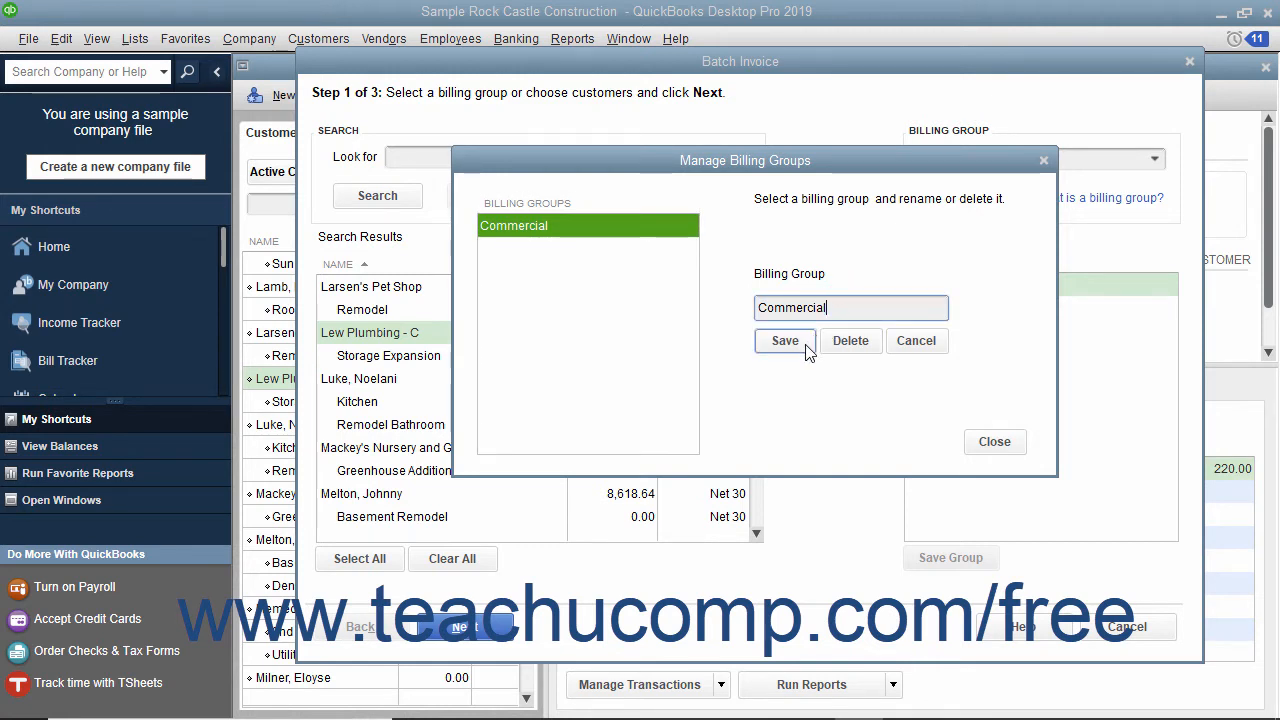
{"action": "left_click_drag", "start_coordinate": [849, 307], "coordinate": [734, 298]}
{"action": "left_click", "coordinate": [919, 309]}
{"action": "type", "text": "Customers"}
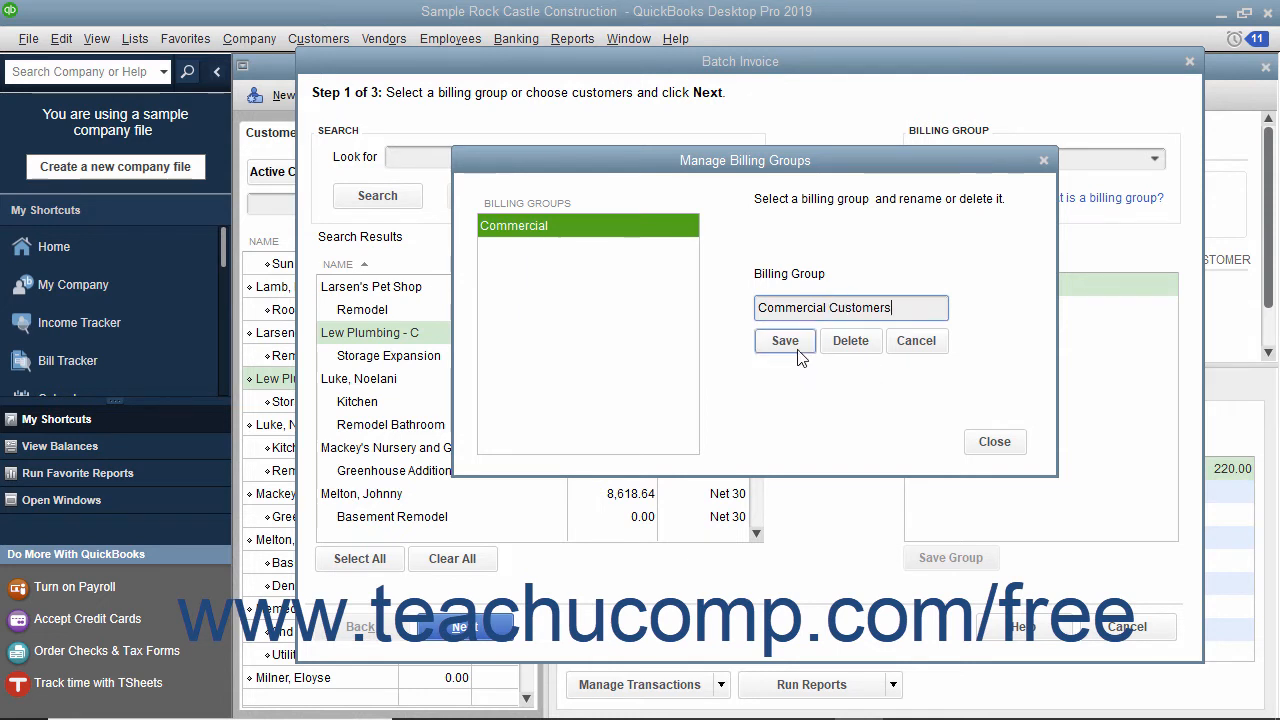
{"action": "left_click", "coordinate": [795, 345]}
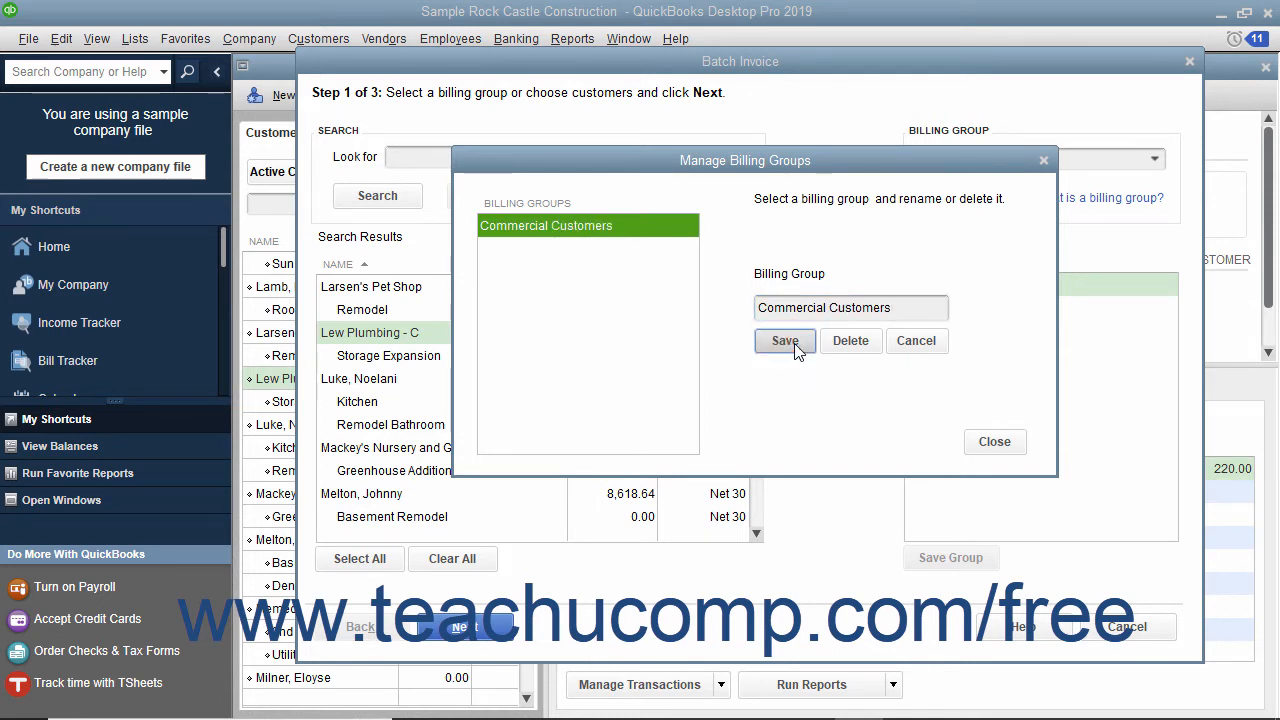
Delete the Commercial Customers billing group and close the billing group management dialog.
{"action": "left_click", "coordinate": [846, 343]}
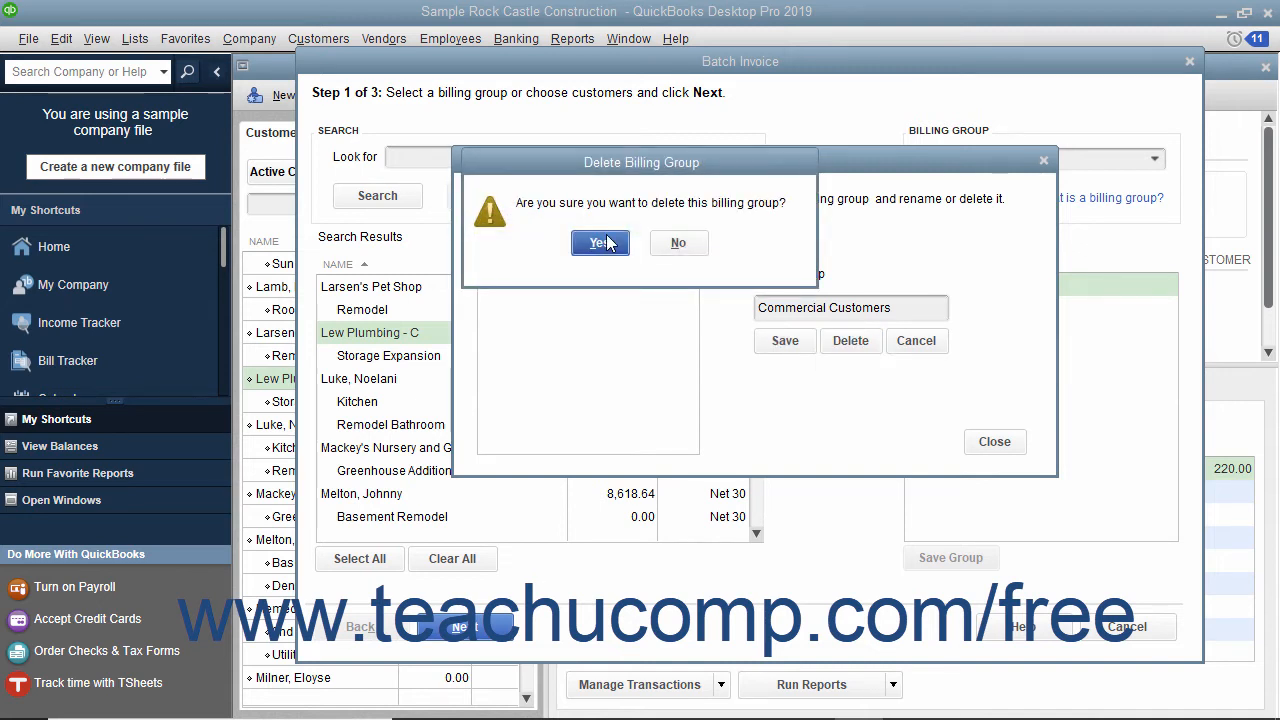
{"action": "left_click", "coordinate": [605, 243]}
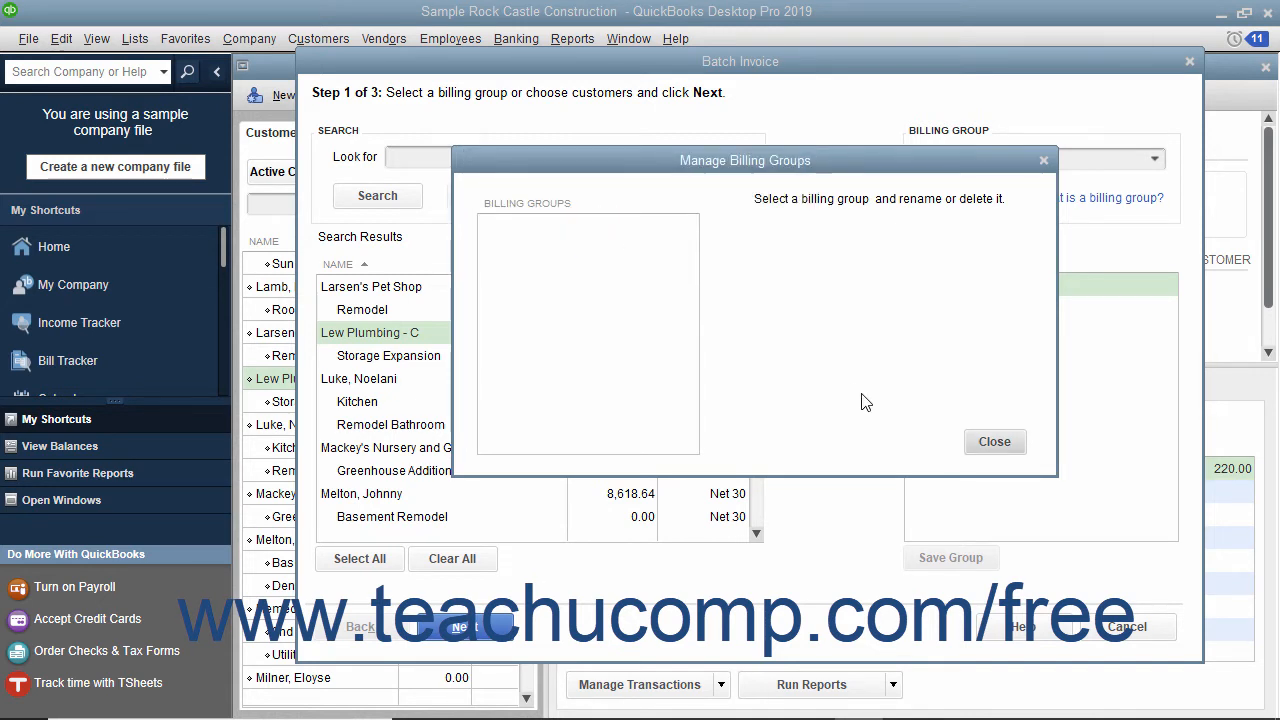
{"action": "left_click", "coordinate": [995, 445]}
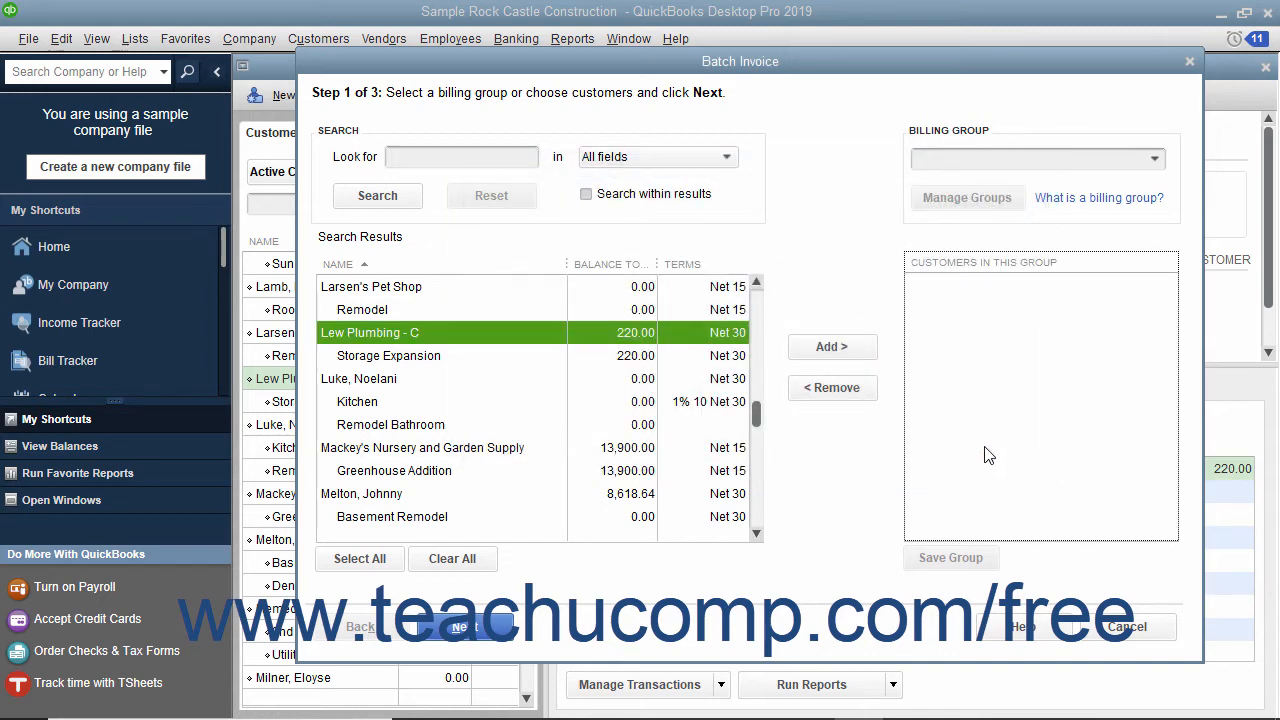
Add Lew Plumbing - C and Mackey's Nursery and Garden Supply to the batch invoice customers without a billing group.
{"action": "left_click", "coordinate": [837, 356]}
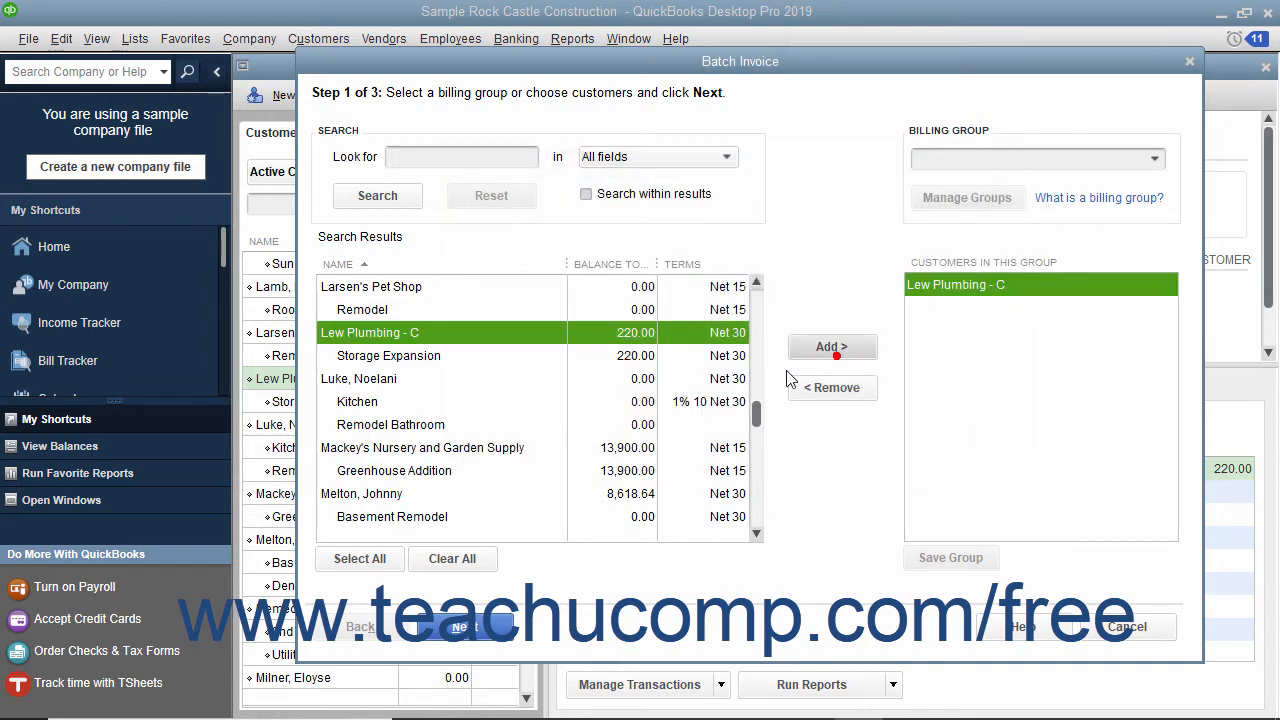
{"action": "left_click", "coordinate": [524, 450]}
{"action": "left_click", "coordinate": [822, 348]}
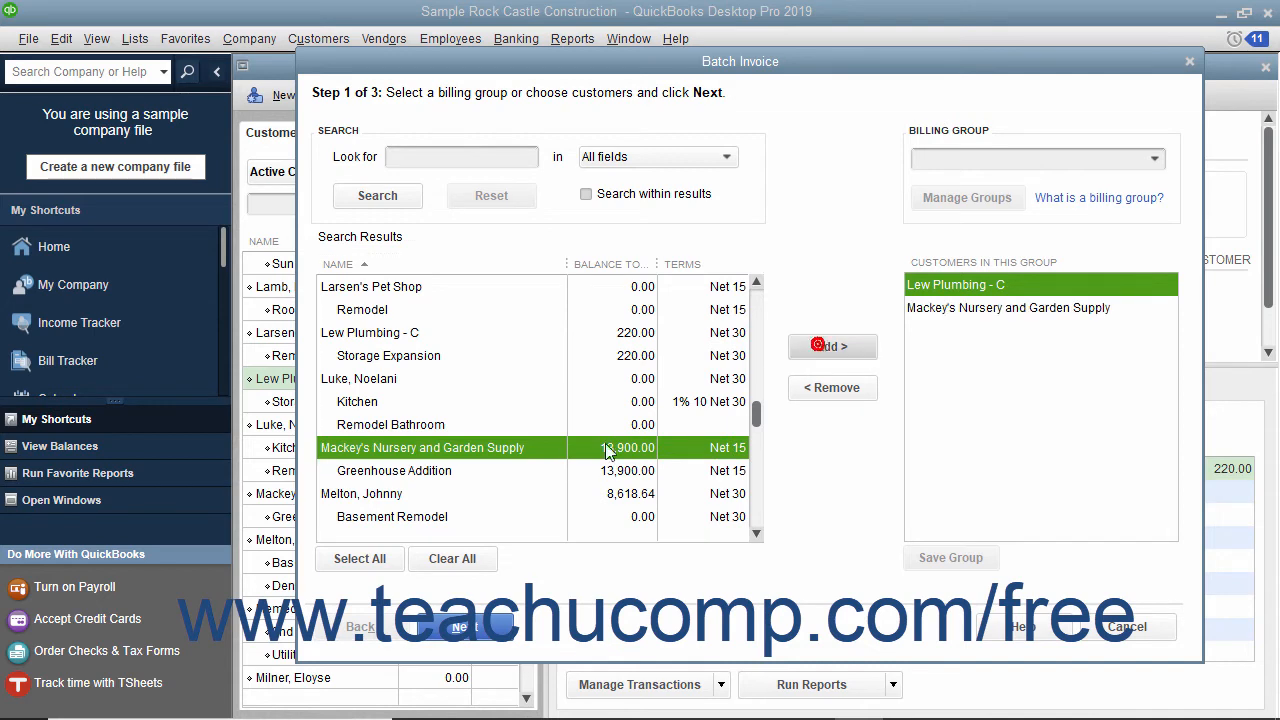
Add Pretell Real Estate and Reyes Properties - C to the batch invoice customers and continue to the line items stage.
{"action": "scroll", "coordinate": [413, 446], "scroll_direction": "down", "scroll_amount": 8}
{"action": "left_click", "coordinate": [413, 446]}
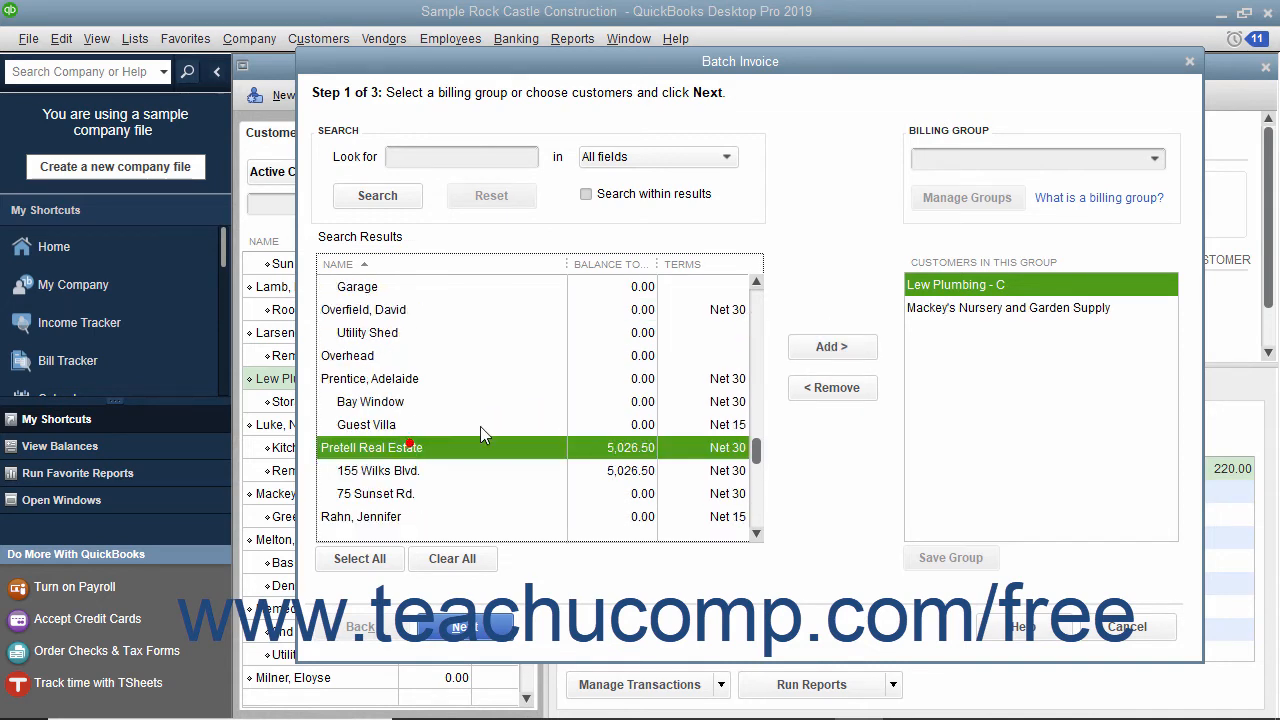
{"action": "left_click", "coordinate": [831, 346]}
{"action": "scroll", "coordinate": [578, 479], "scroll_direction": "down", "scroll_amount": 2}
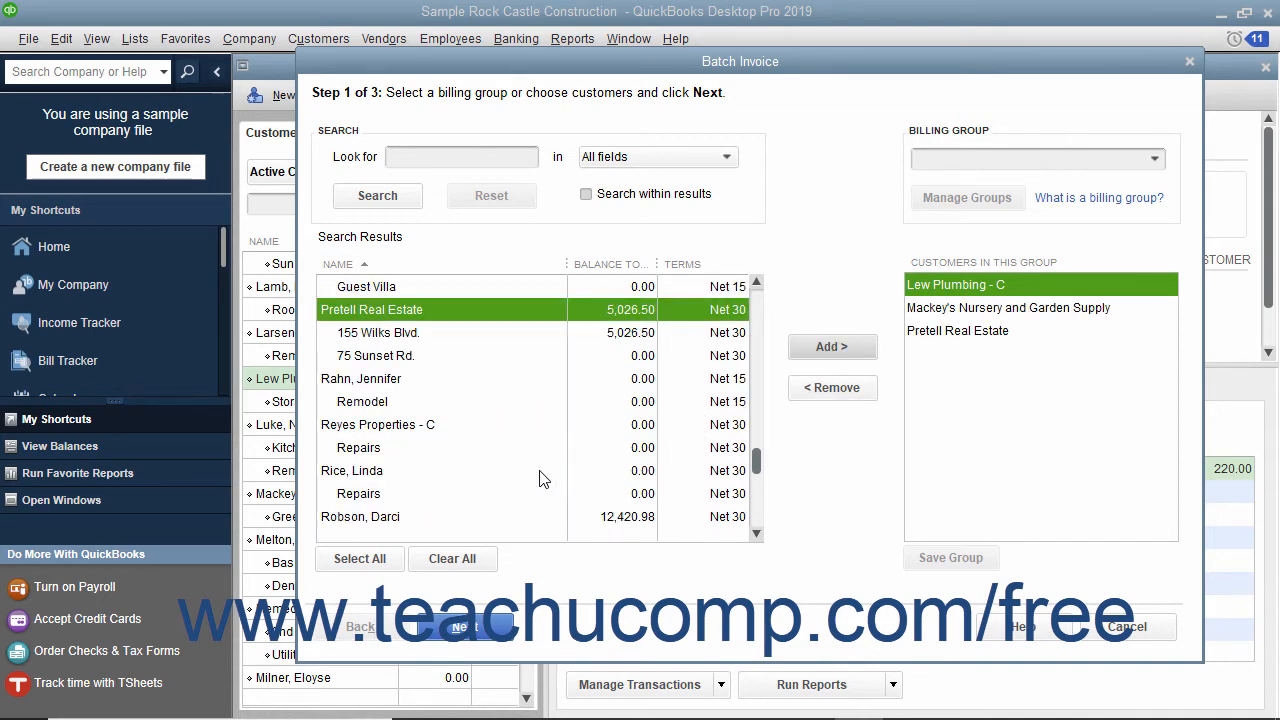
{"action": "left_click", "coordinate": [445, 427]}
{"action": "left_click", "coordinate": [829, 350]}
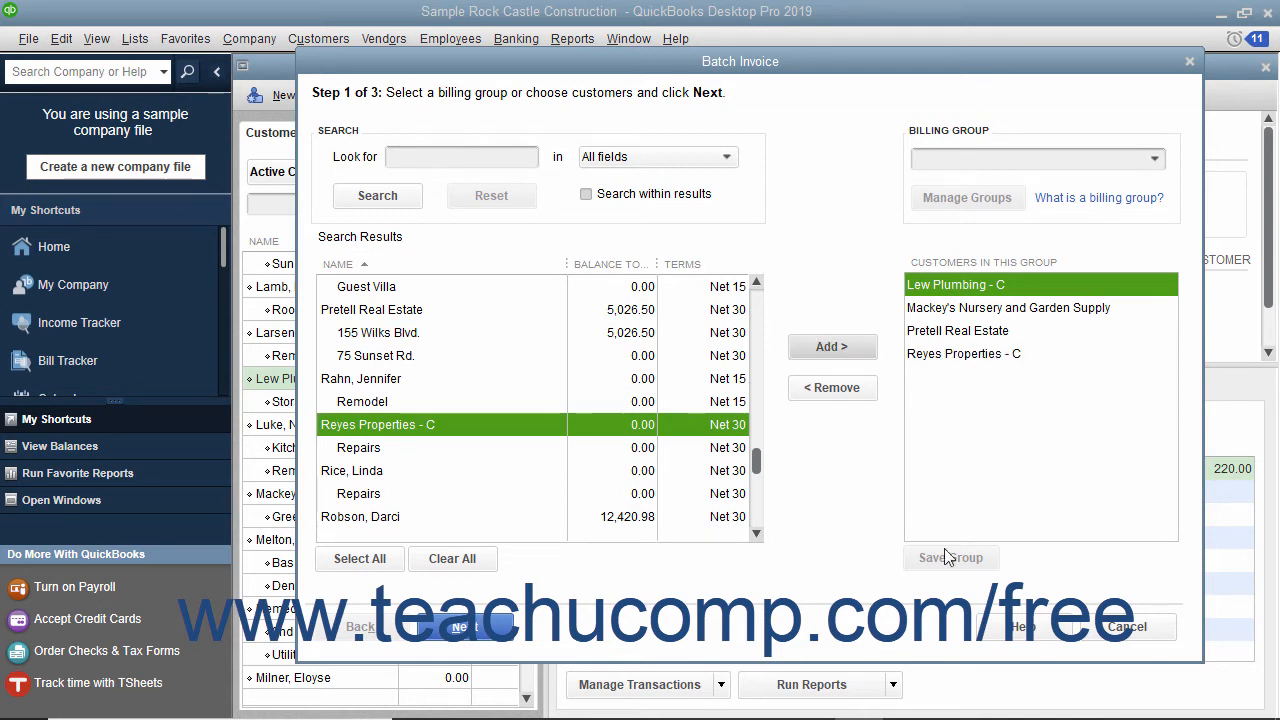
{"action": "left_click", "coordinate": [499, 629]}
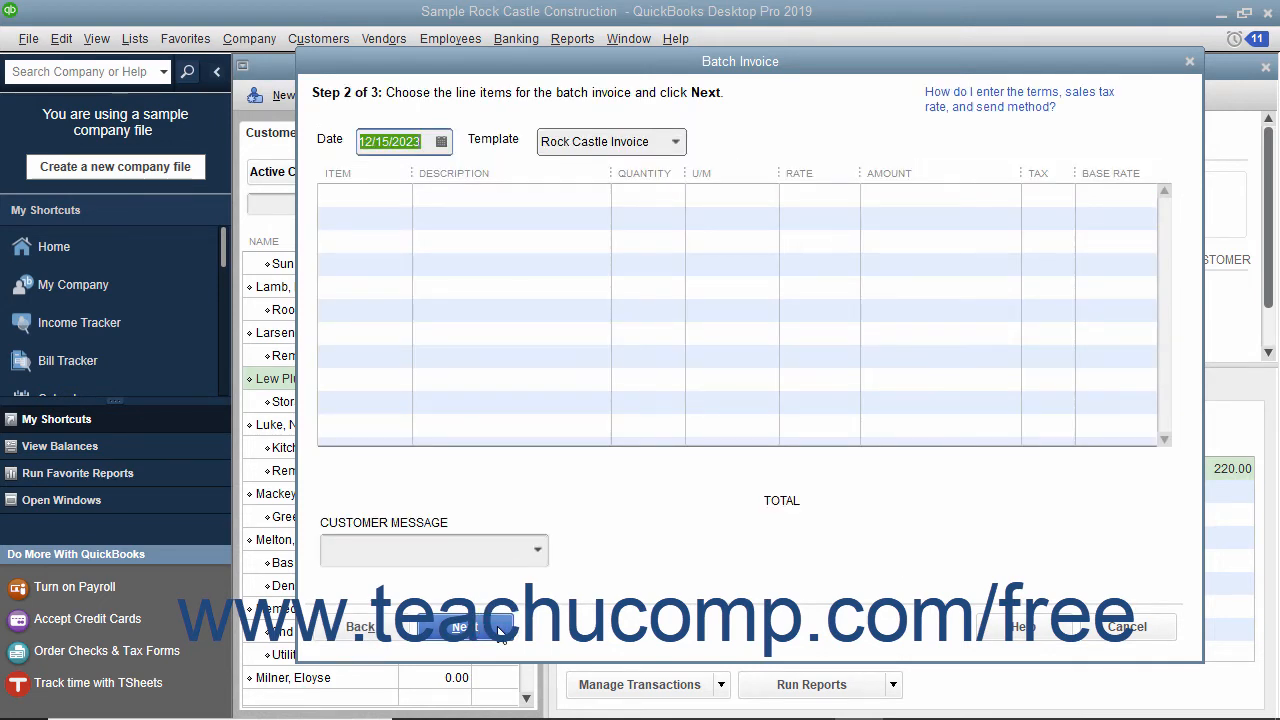
Set the batch invoice date to 12/15/2023 and choose the Rock Castle Invoice template.
{"action": "left_click", "coordinate": [441, 141]}
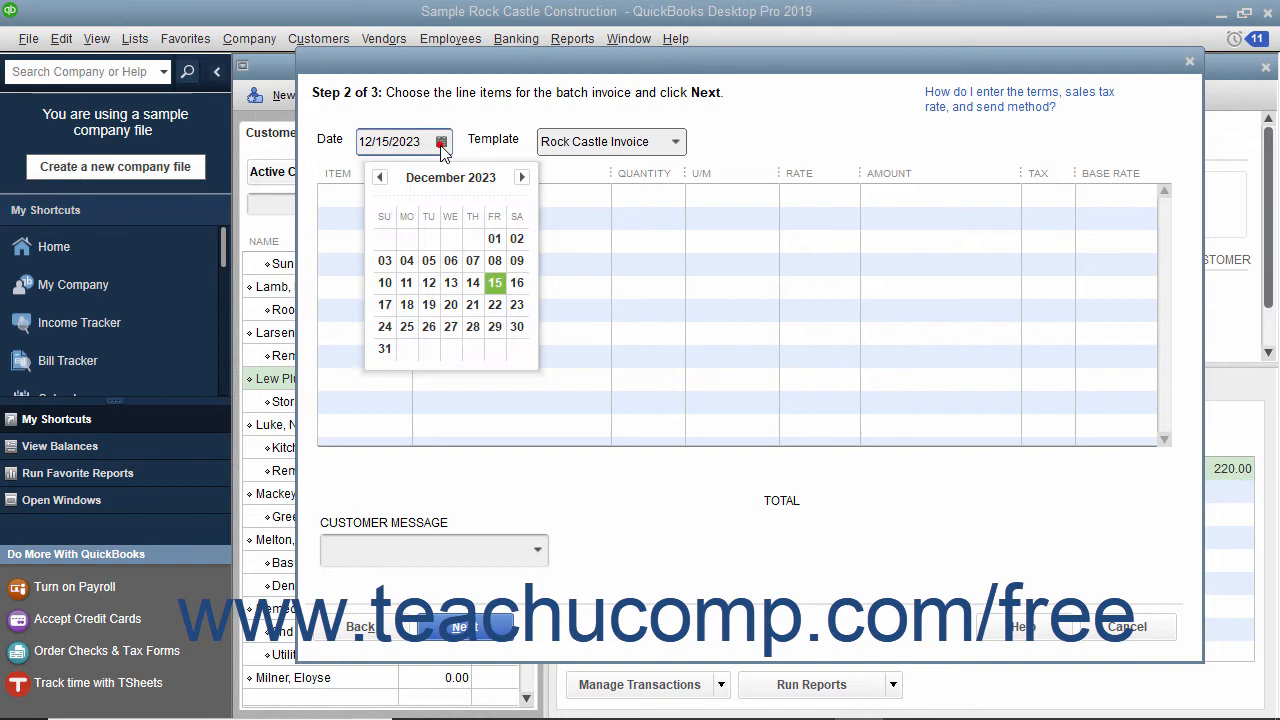
{"action": "left_click", "coordinate": [492, 280]}
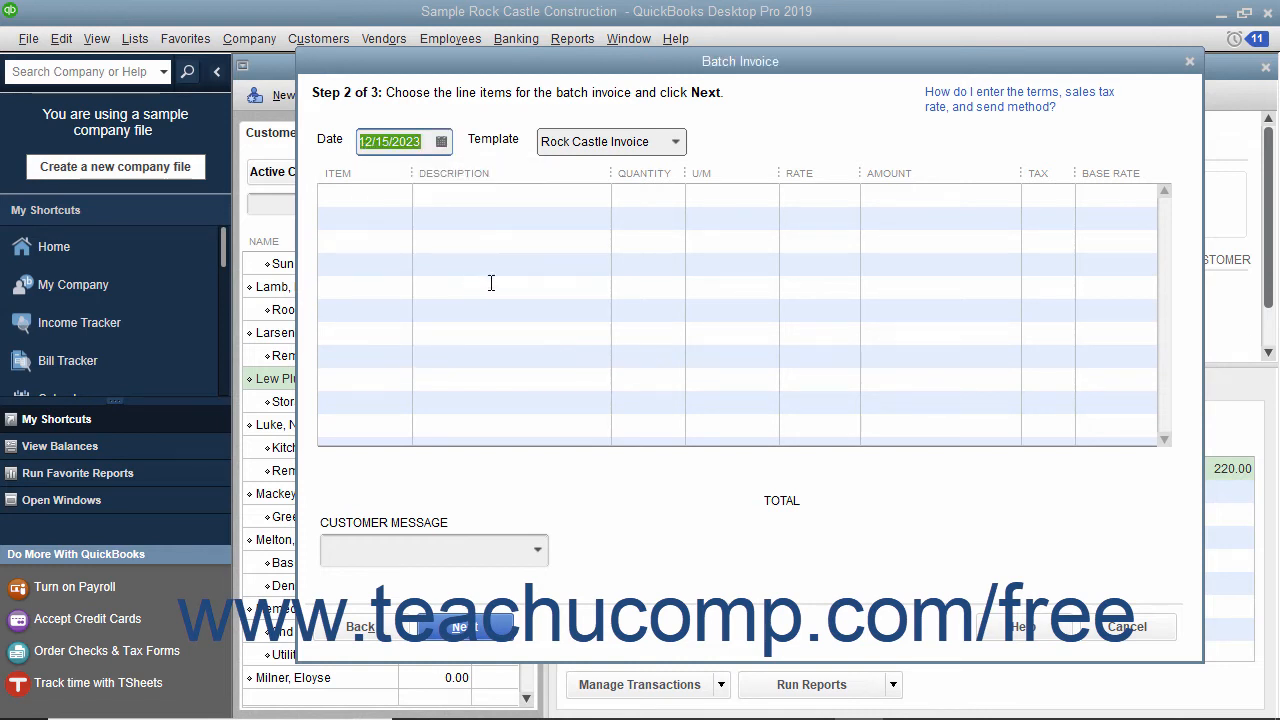
{"action": "left_click", "coordinate": [676, 143]}
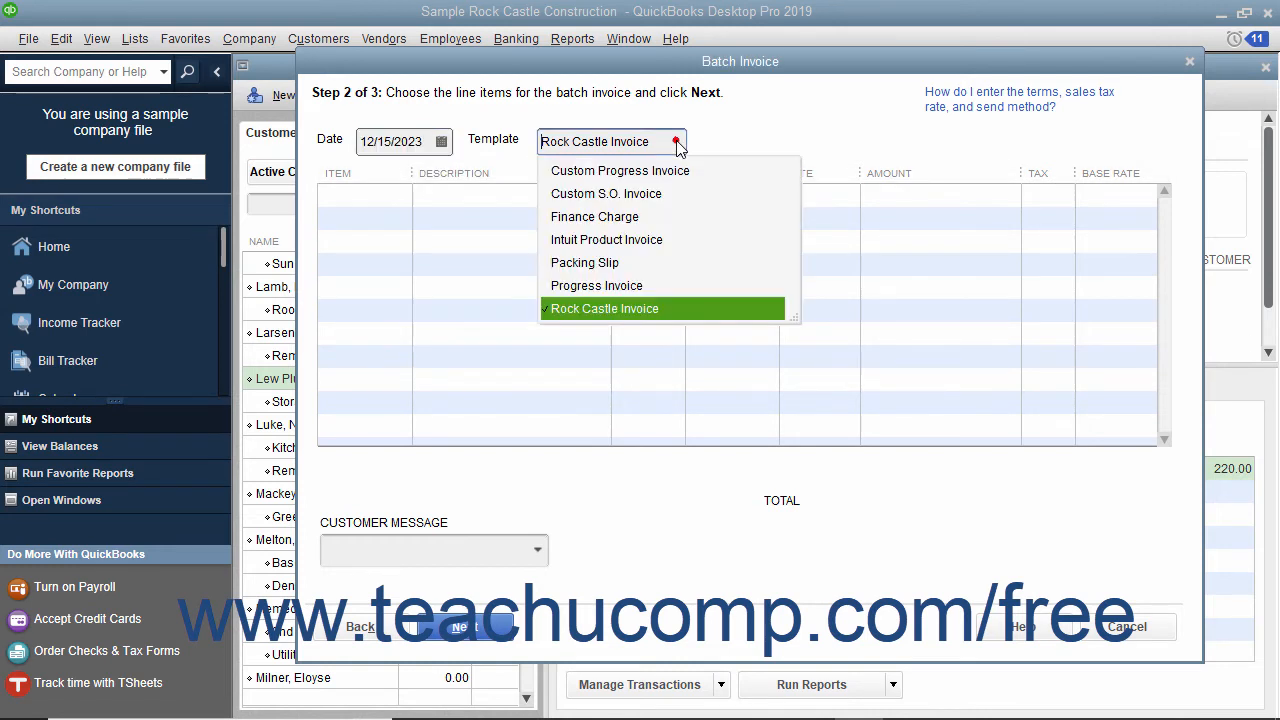
{"action": "left_click", "coordinate": [616, 305]}
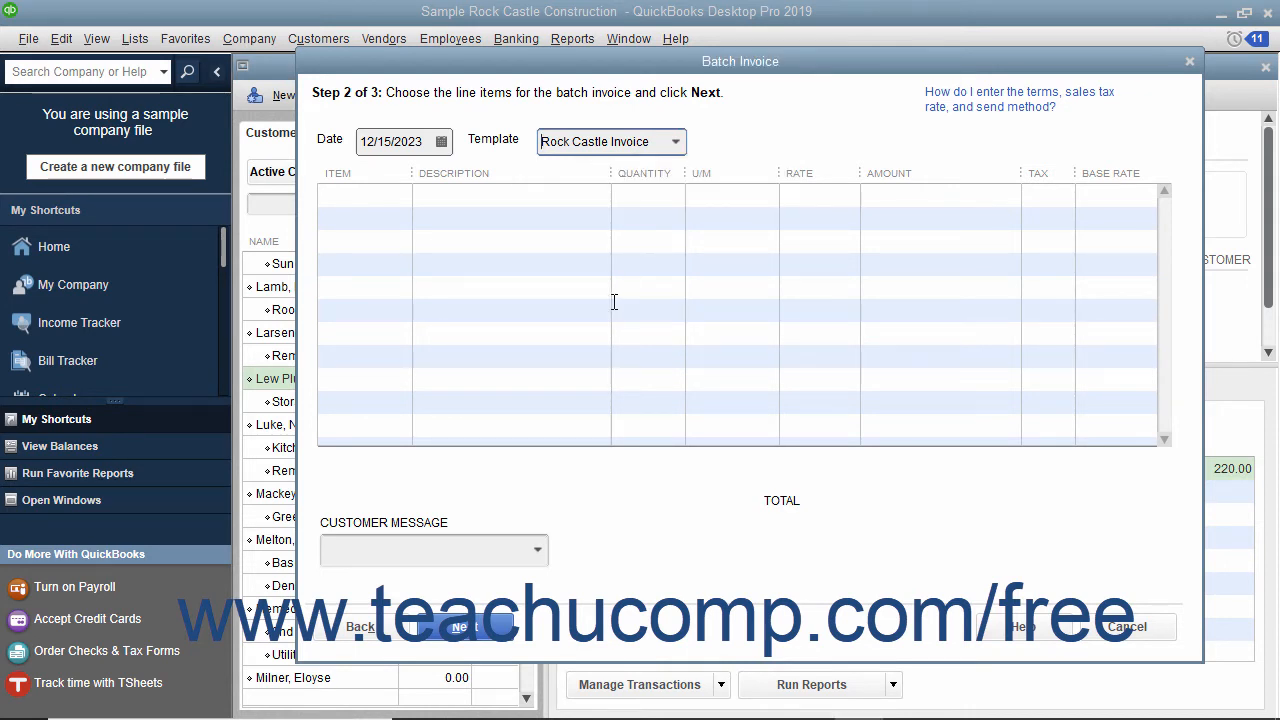
Enter a Labor line item with the description "Monthly maintenance", quantity 20 and rate 10.
{"action": "left_click", "coordinate": [387, 199]}
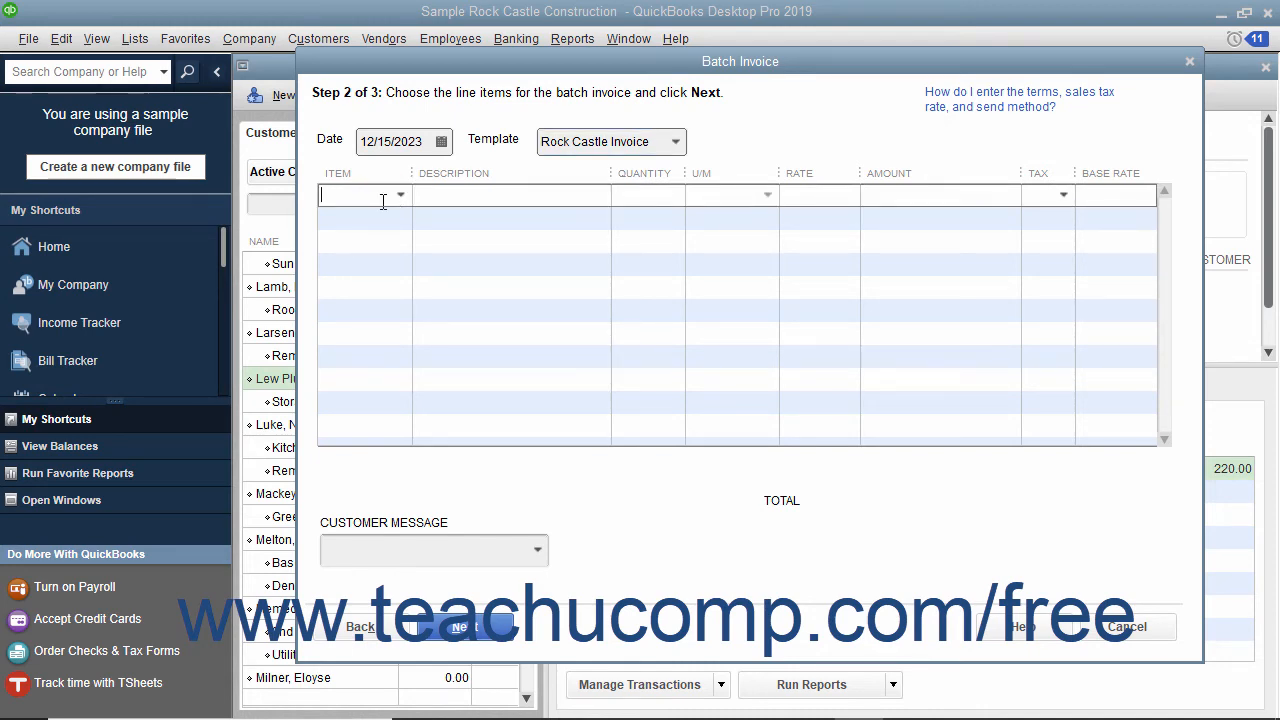
{"action": "left_click", "coordinate": [401, 195]}
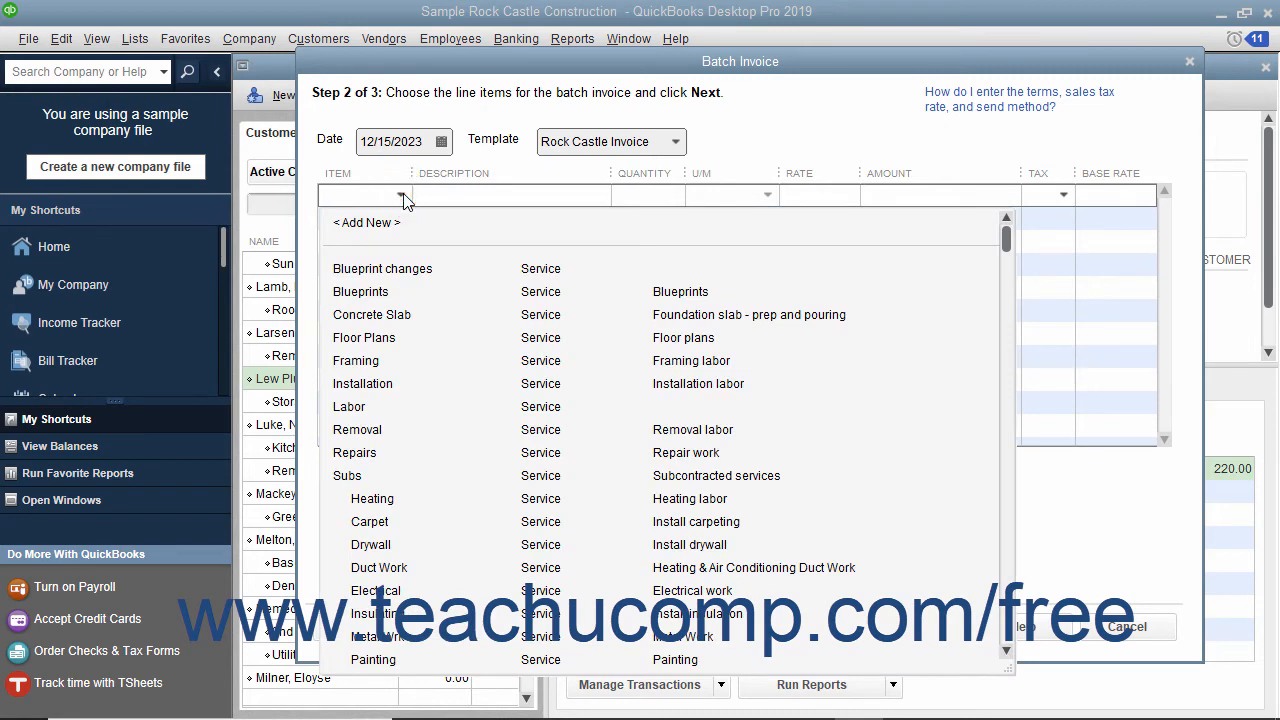
{"action": "left_click", "coordinate": [366, 407]}
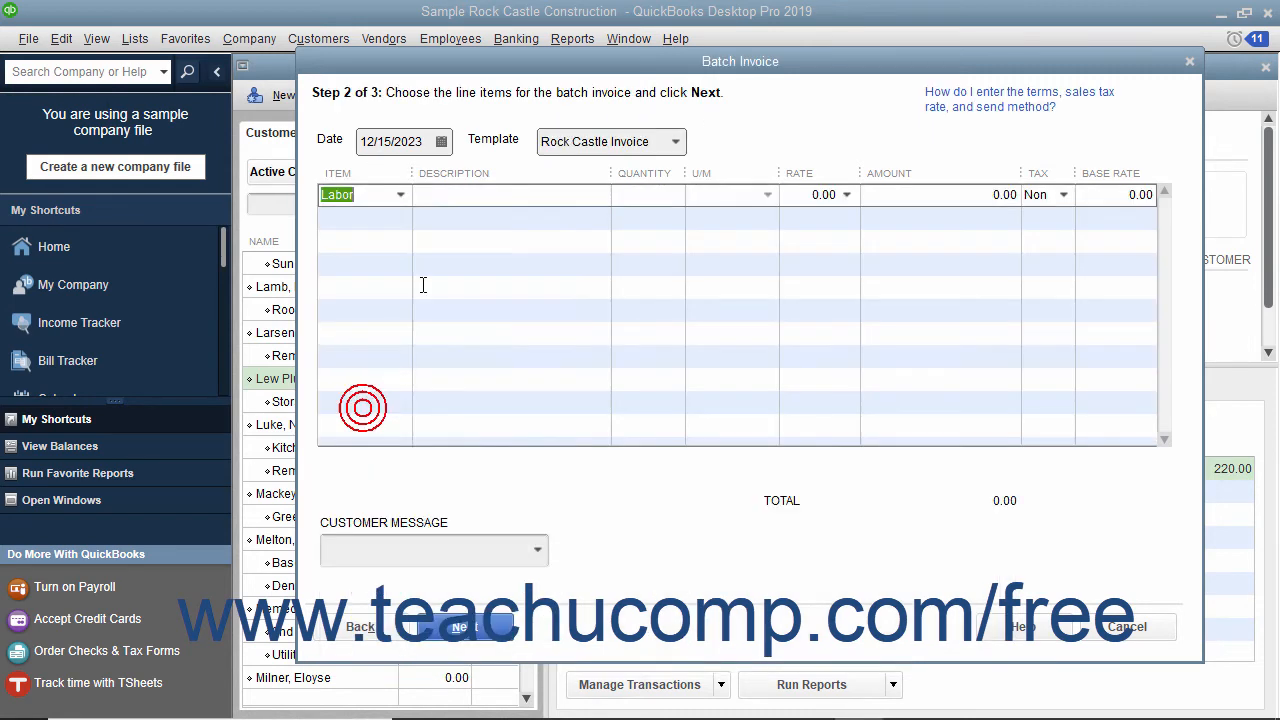
{"action": "left_click", "coordinate": [462, 199]}
{"action": "type", "text": "Monthly maintenance"}
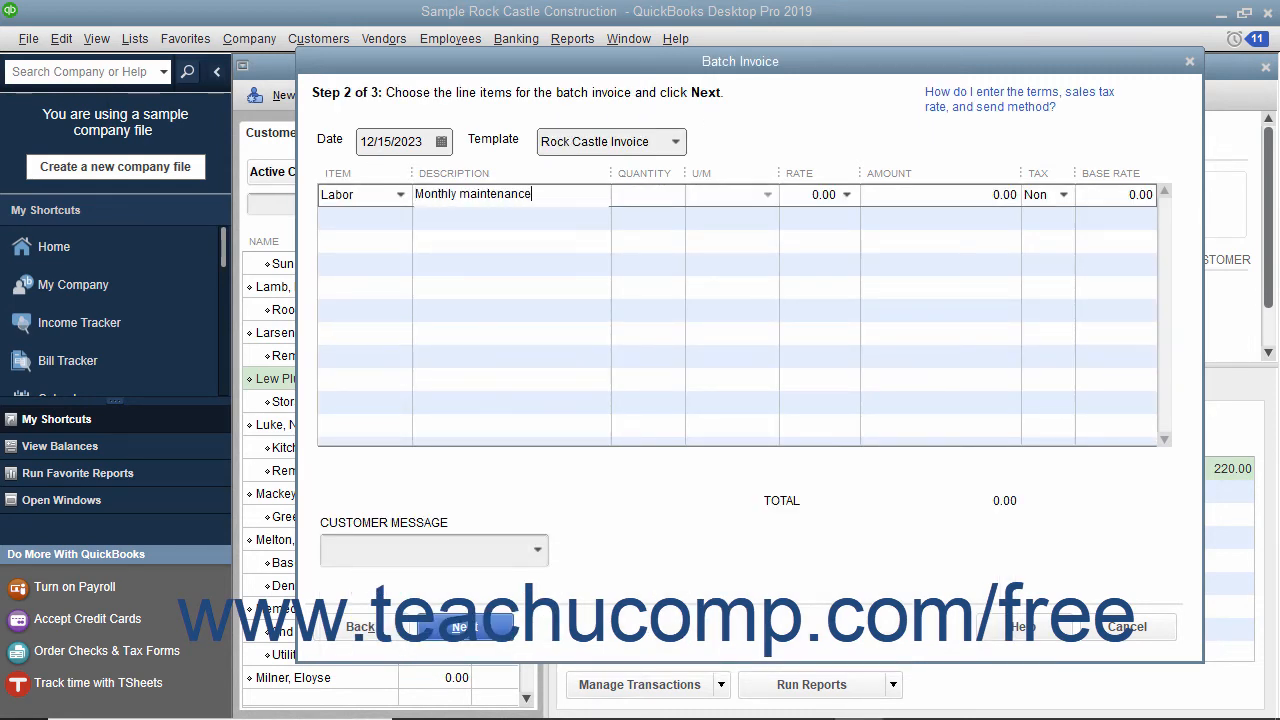
{"action": "left_click", "coordinate": [667, 199]}
{"action": "type", "text": "20"}
{"action": "key", "text": "Tab"}
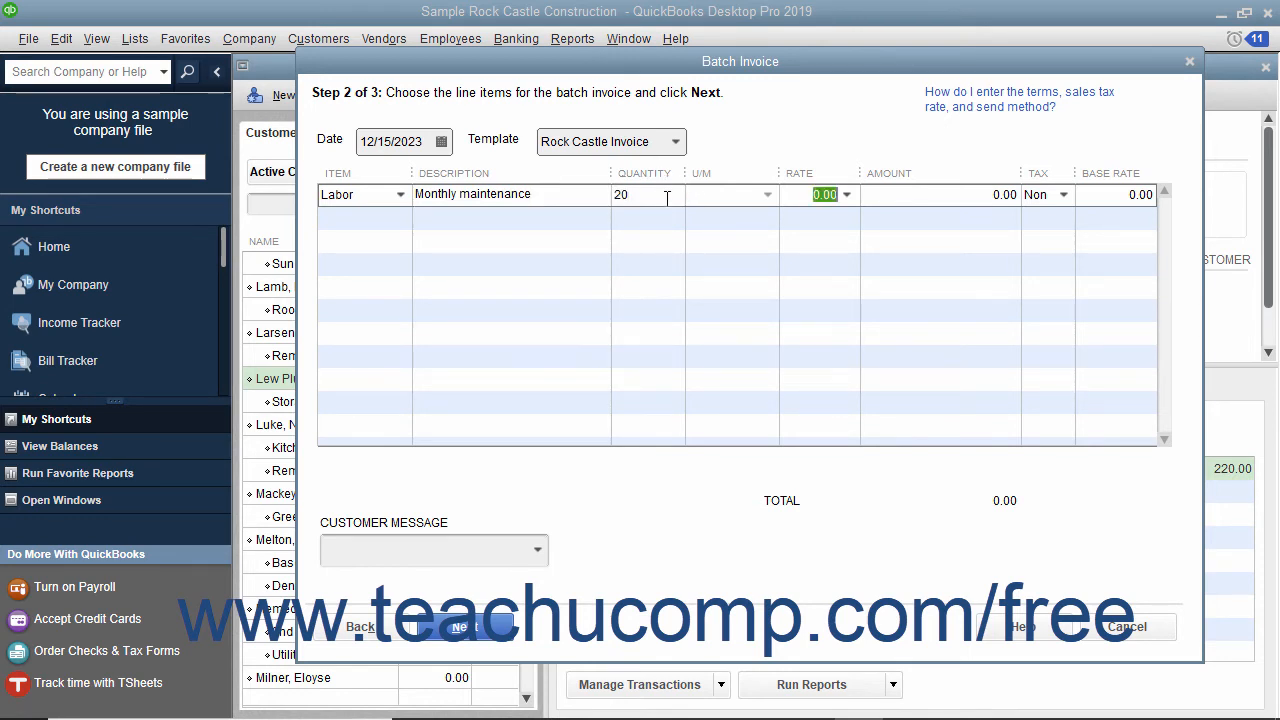
{"action": "type", "text": "10"}
{"action": "key", "text": "Tab"}
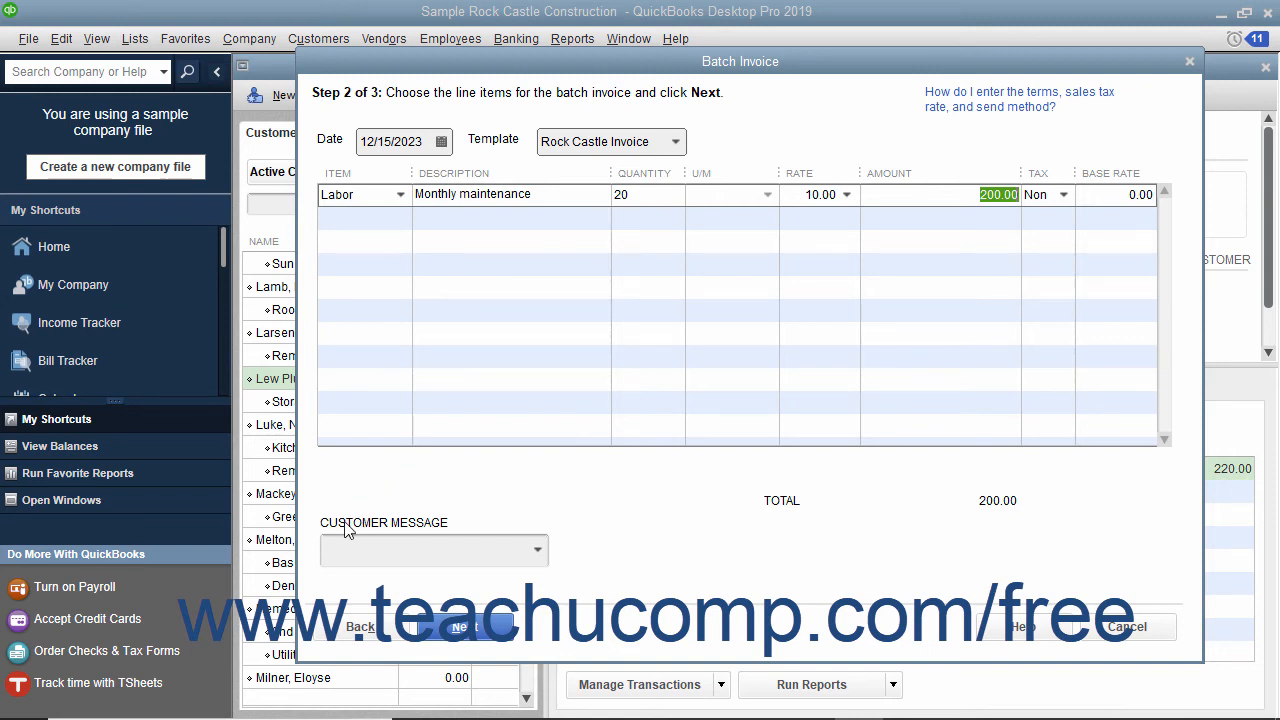
Set the customer message to "Thank you for your business." and continue to the invoice review stage.
{"action": "left_click", "coordinate": [338, 544]}
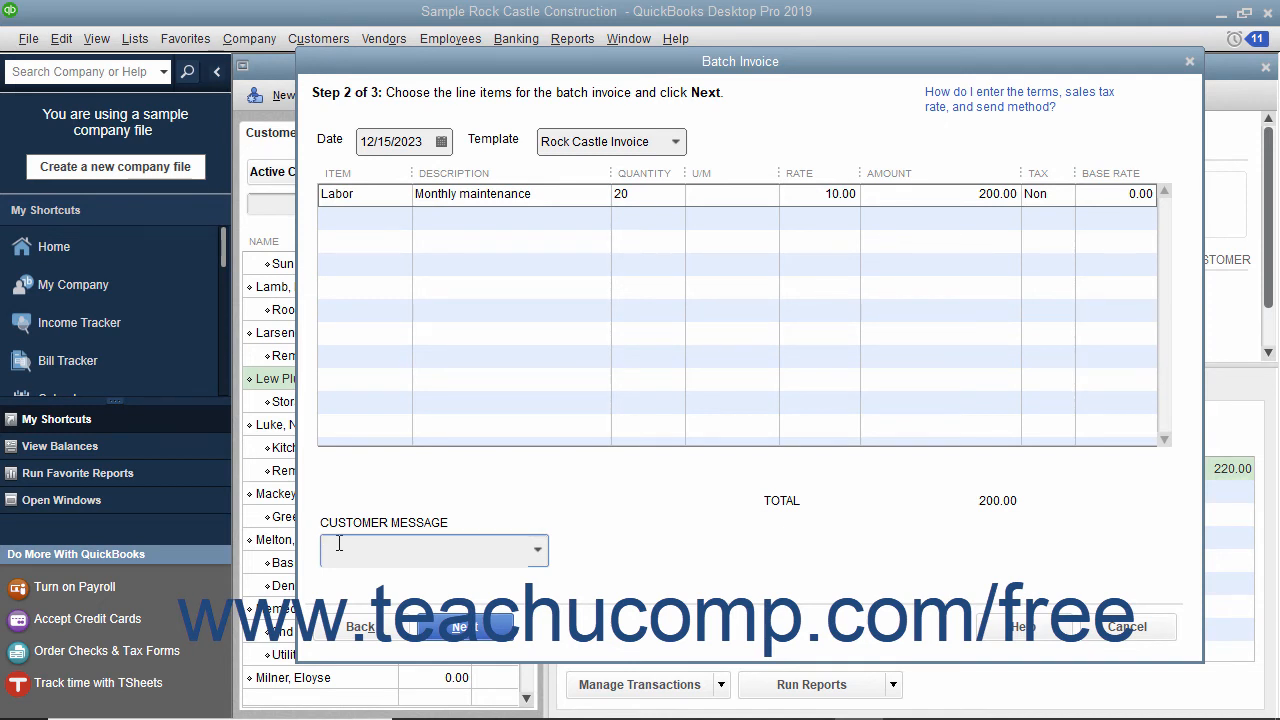
{"action": "type", "text": "Thank you for your business."}
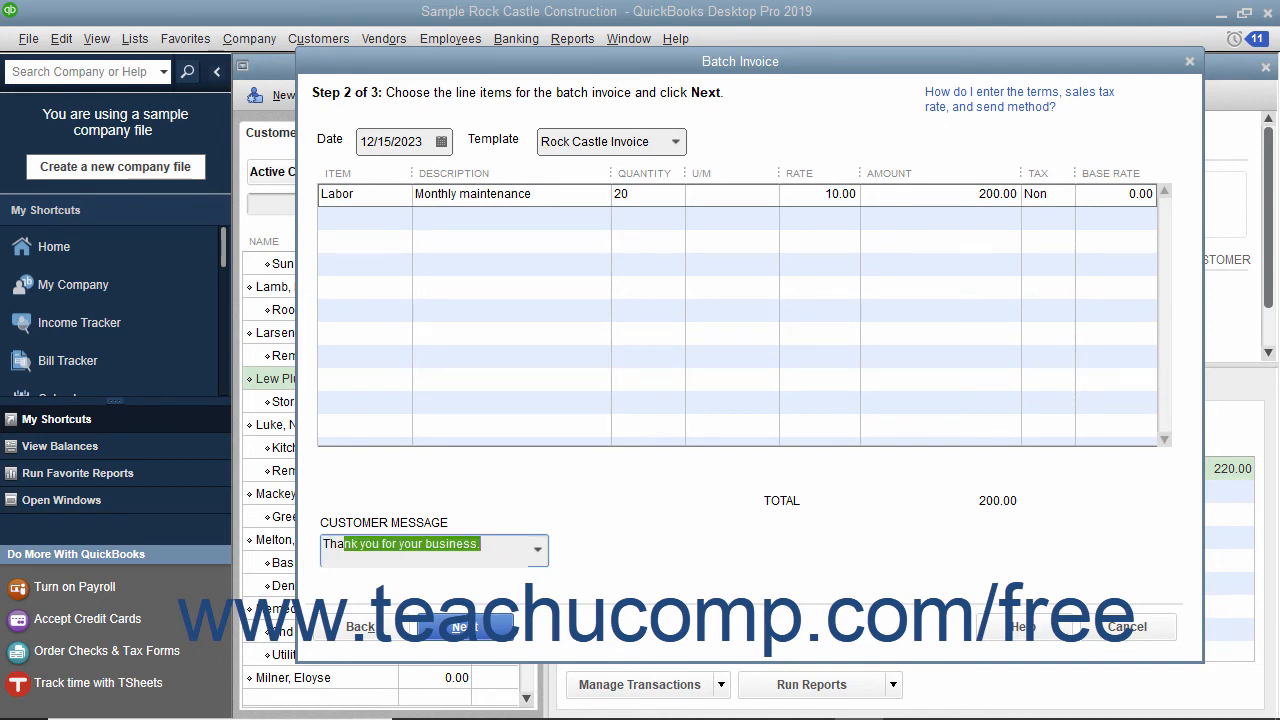
{"action": "key", "text": "Tab"}
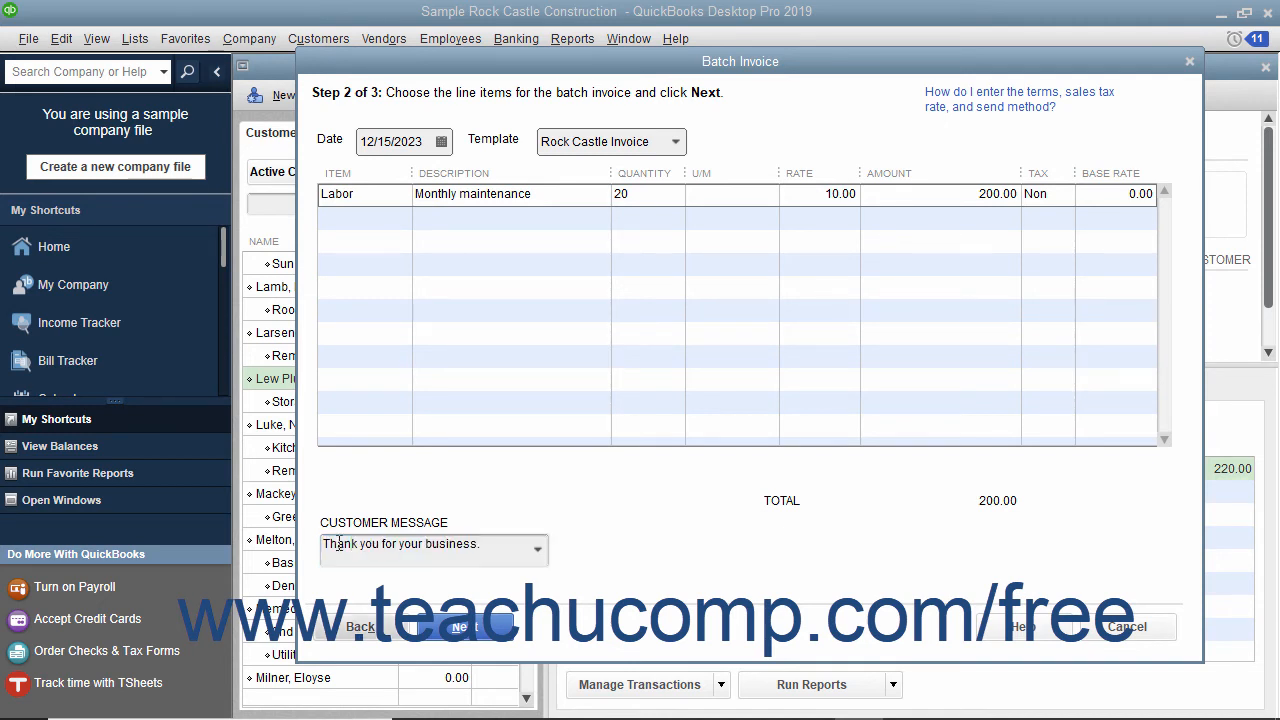
{"action": "left_click", "coordinate": [435, 638]}
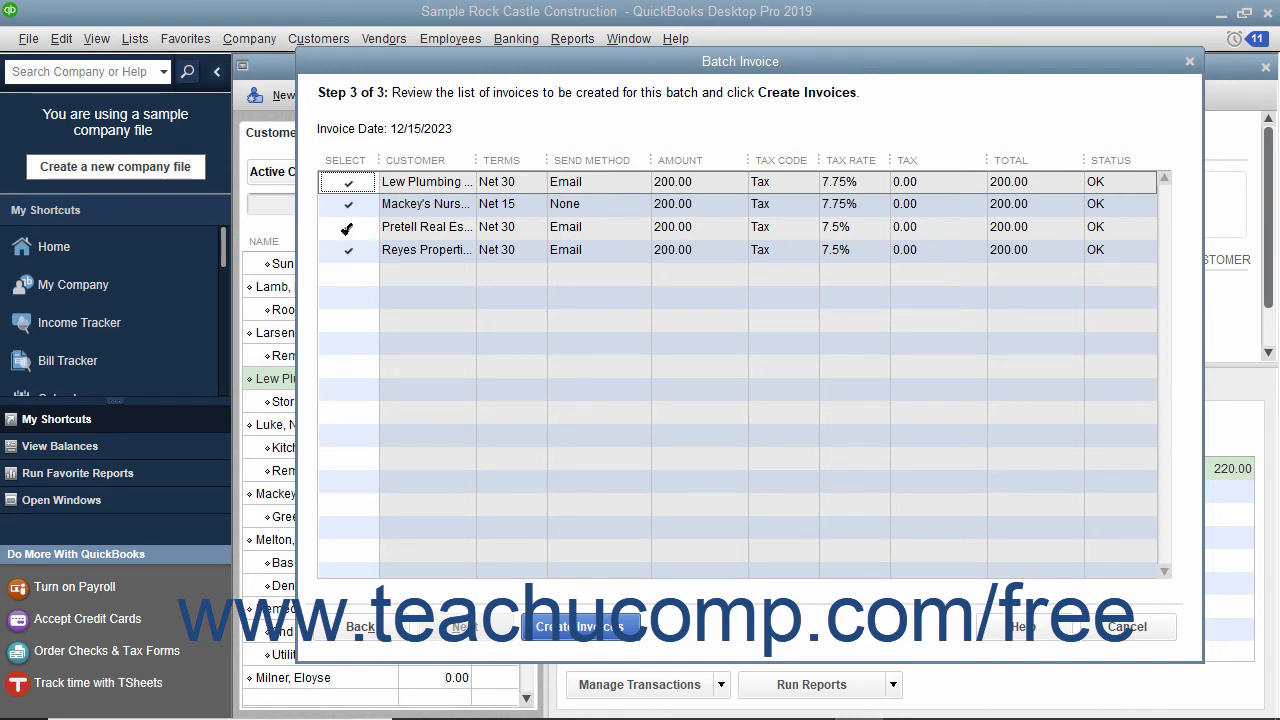
Exclude Pretell Real Estate from the batch and create the remaining invoices, closing the batch summary without printing or emailing.
{"action": "left_click", "coordinate": [346, 229]}
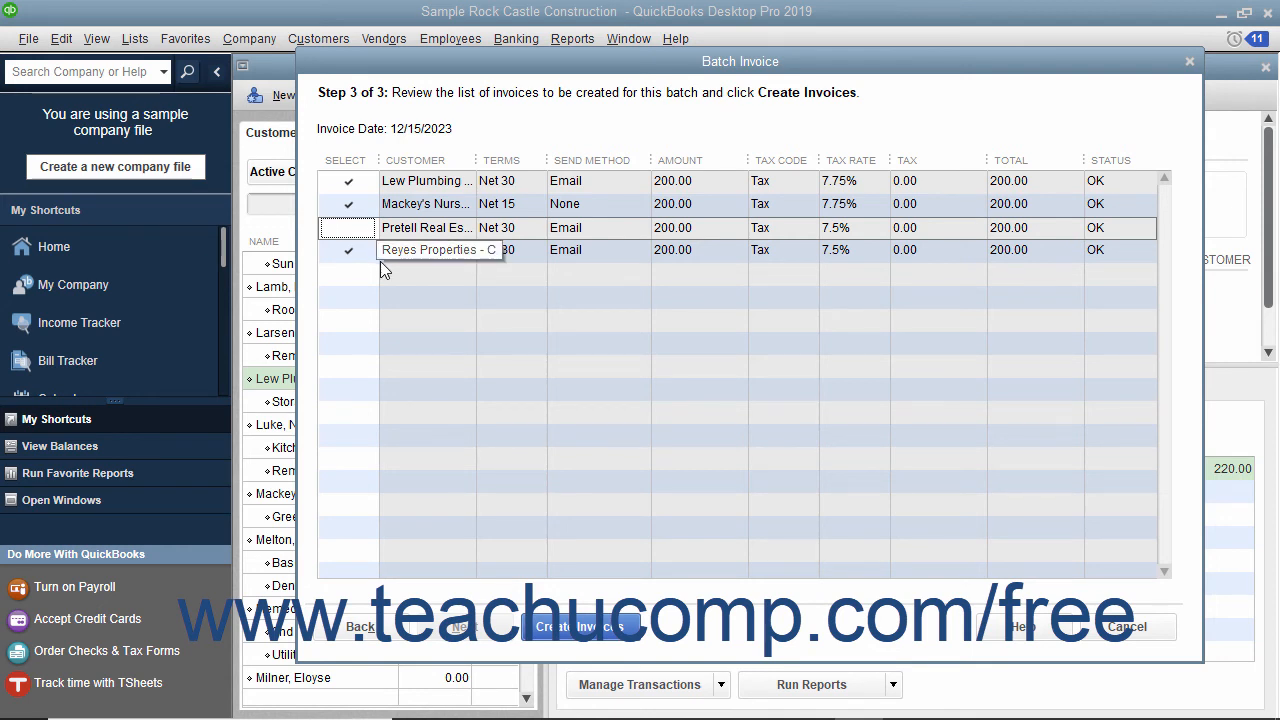
{"action": "left_click", "coordinate": [580, 627]}
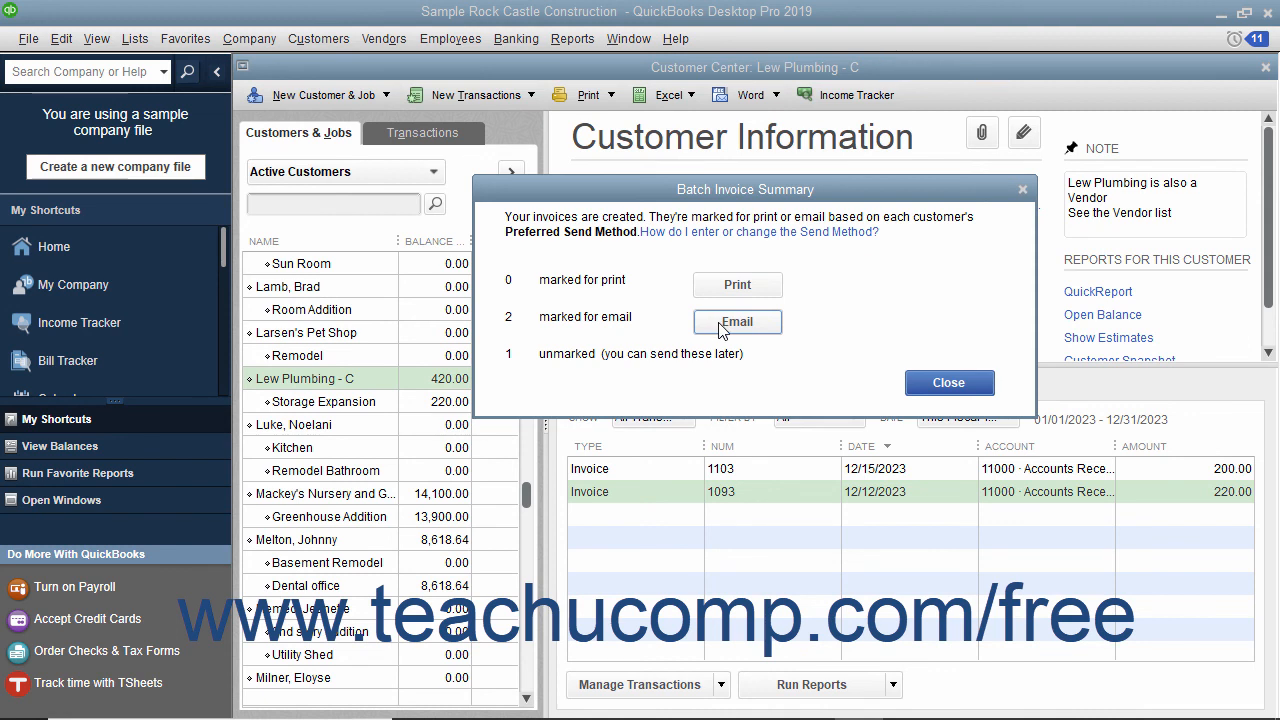
{"action": "left_click", "coordinate": [930, 382]}
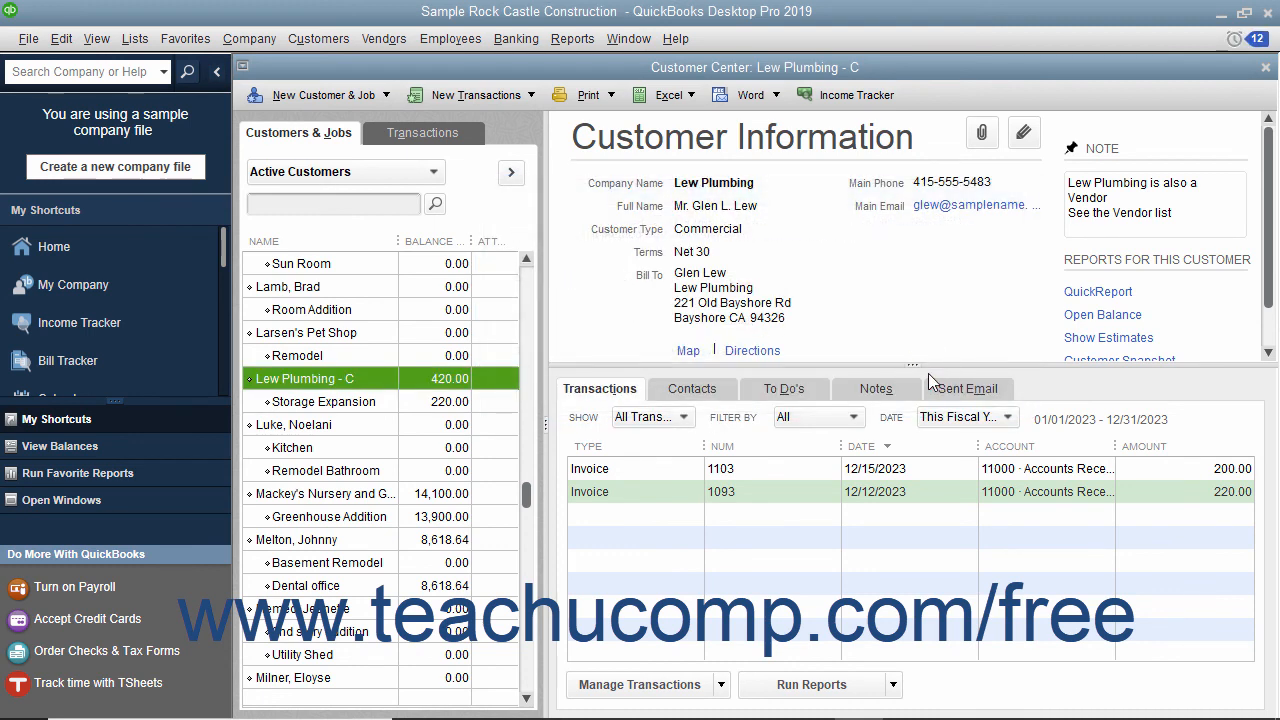